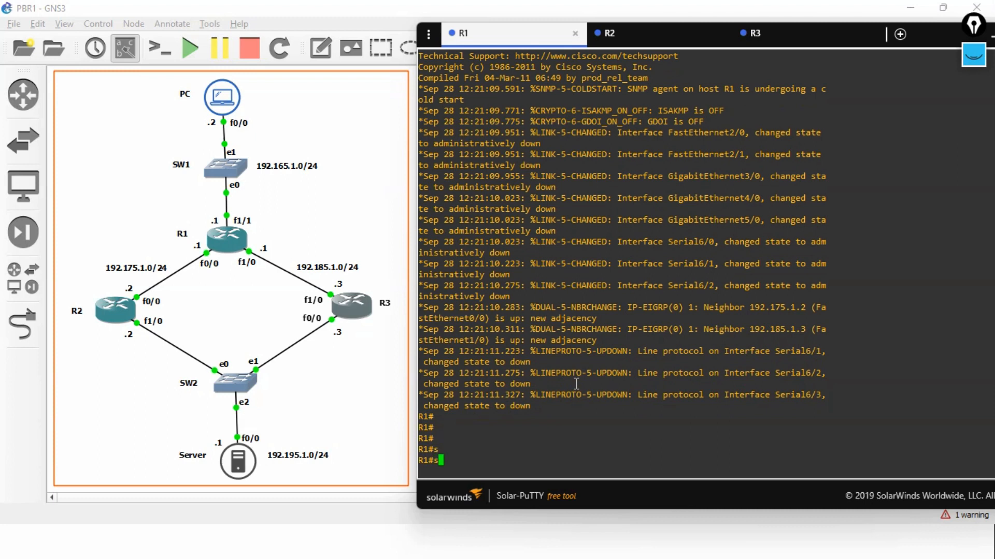
# - Display the full brief IP interface summary on R1 with show ip interface brief
pyautogui.press('Tab')
pyautogui.write('t')
pyautogui.press('Tab')
pyautogui.write('br')
pyautogui.press('Tab')
pyautogui.press('Return')
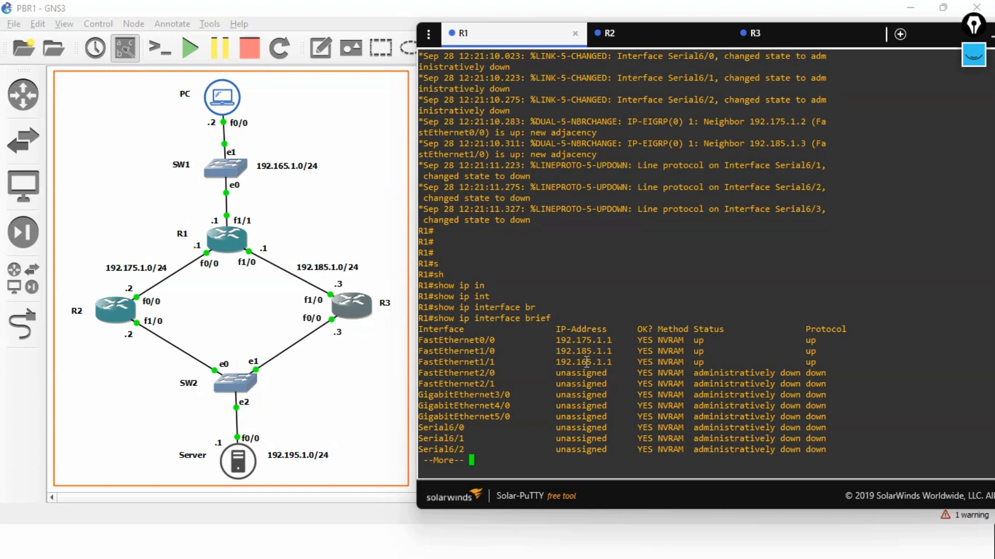
pyautogui.press('space')
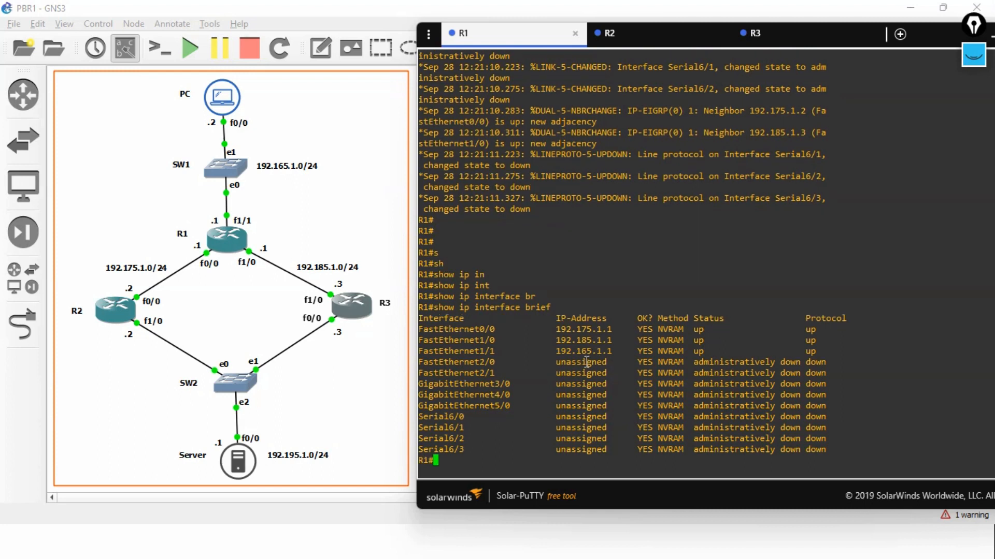
# - Display the brief IP interface summary in R2's console with show ip interface brief
pyautogui.click(616, 45)
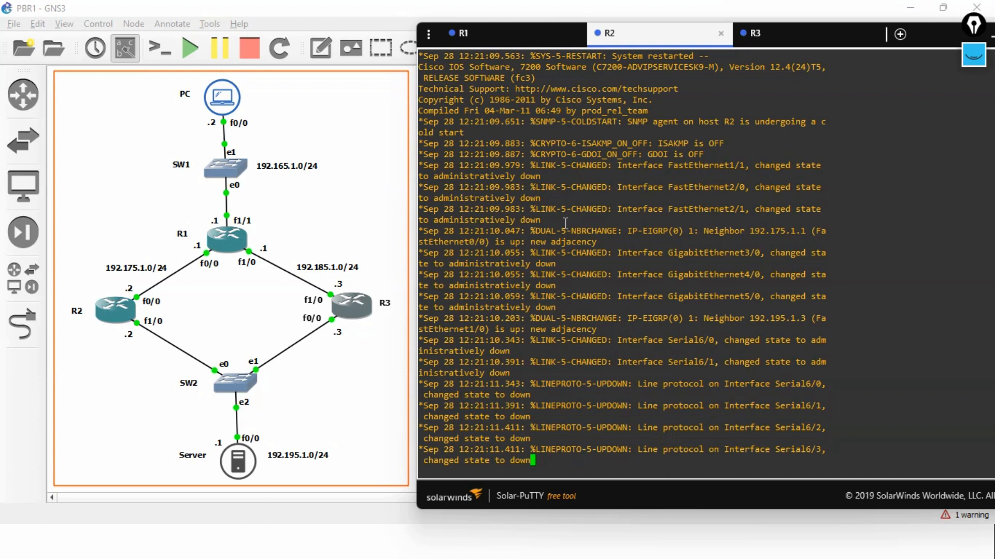
pyautogui.press('Return')
pyautogui.write('sh')
pyautogui.press('Tab')
pyautogui.write('ip in')
pyautogui.press('Tab')
pyautogui.write('b')
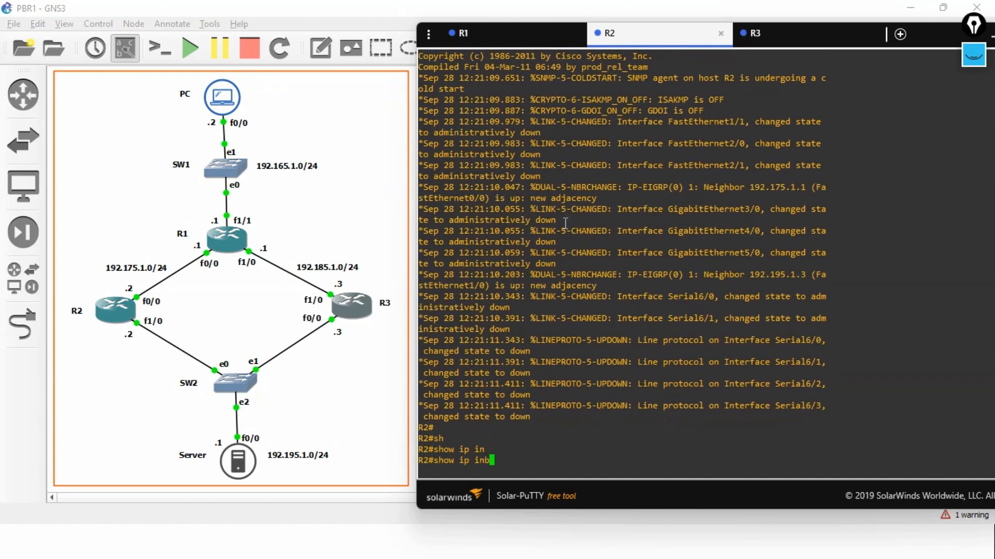
pyautogui.press('BackSpace')
pyautogui.write('t')
pyautogui.press('Tab')
pyautogui.write('br')
pyautogui.press('Tab')
pyautogui.press('Return')
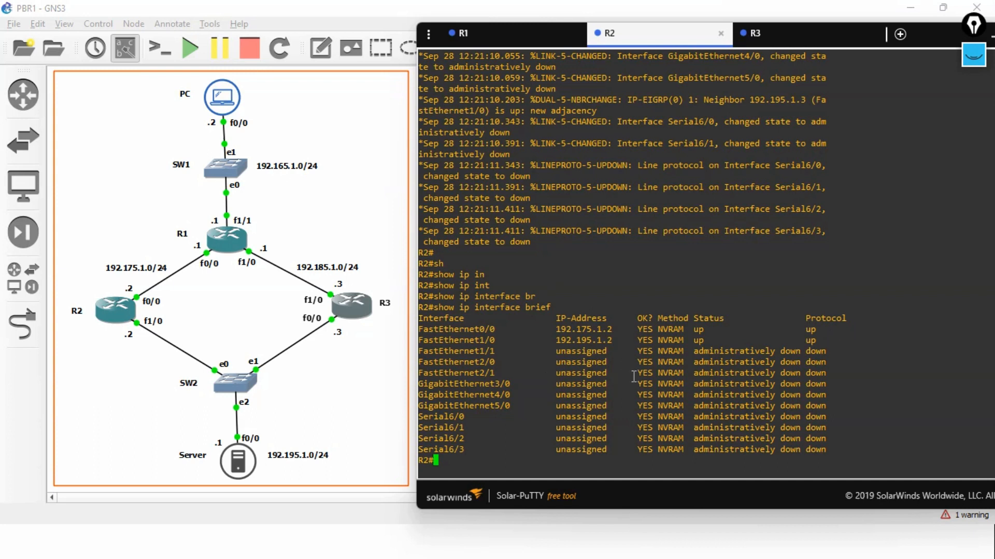
# - Display the brief IP interface summary in R3's console with show ip int brief
pyautogui.click(780, 32)
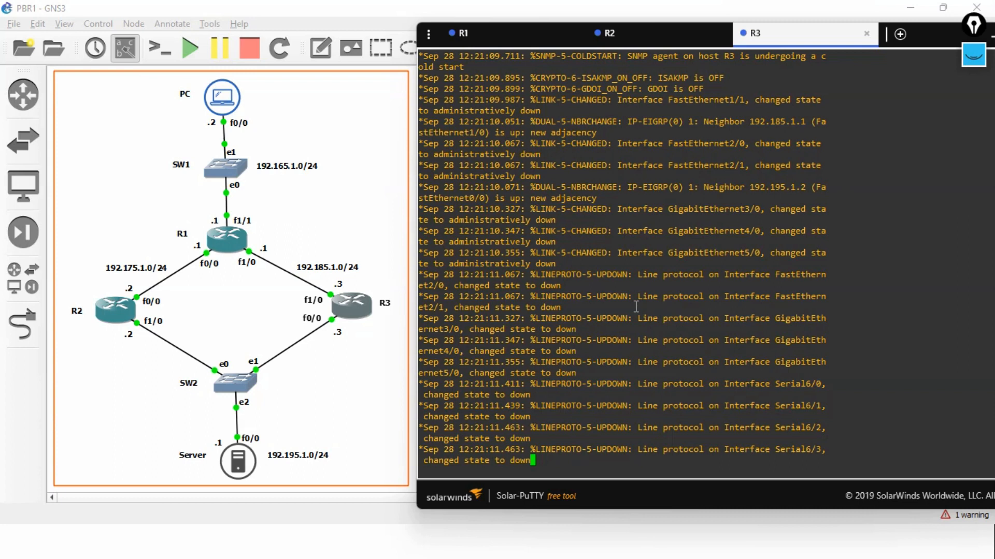
pyautogui.press('Return')
pyautogui.write('sh')
pyautogui.press('Tab')
pyautogui.write('ip intbr')
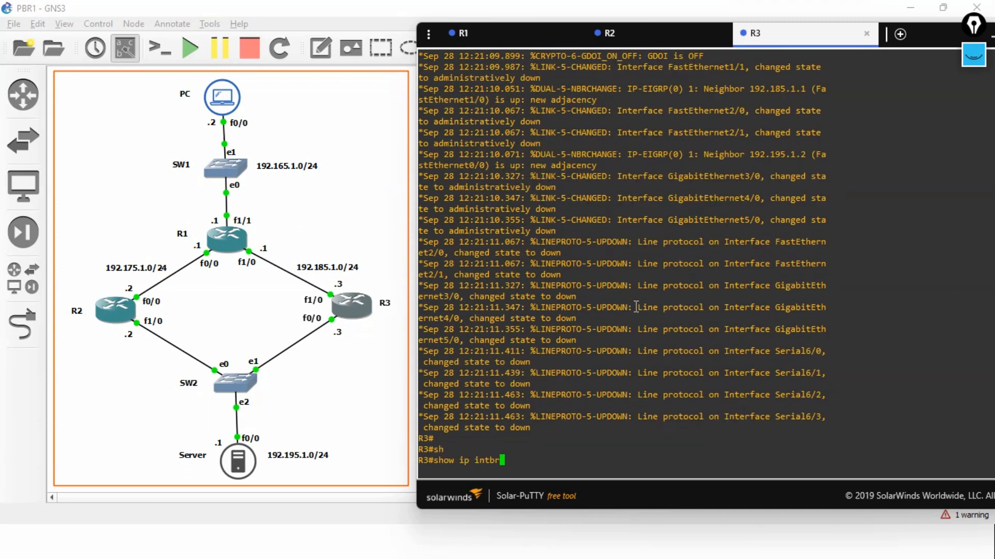
pyautogui.press('Tab')
pyautogui.press('BackSpace')
pyautogui.press('BackSpace')
pyautogui.write('br')
pyautogui.press('Tab')
pyautogui.press('Return')
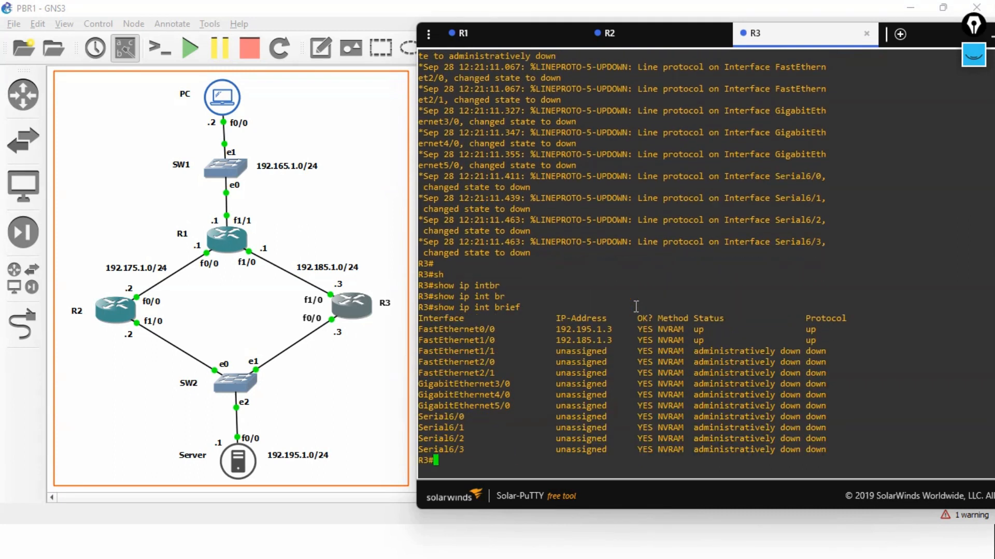
# - Show the EIGRP section of R1's configuration with show running-config | sec eig
pyautogui.click(497, 42)
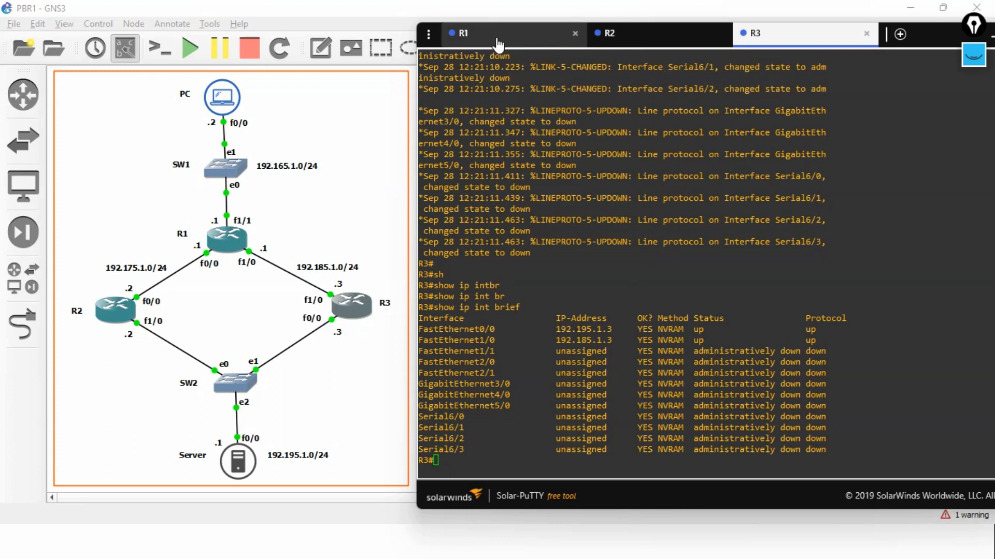
pyautogui.write('sh')
pyautogui.press('Tab')
pyautogui.write('run')
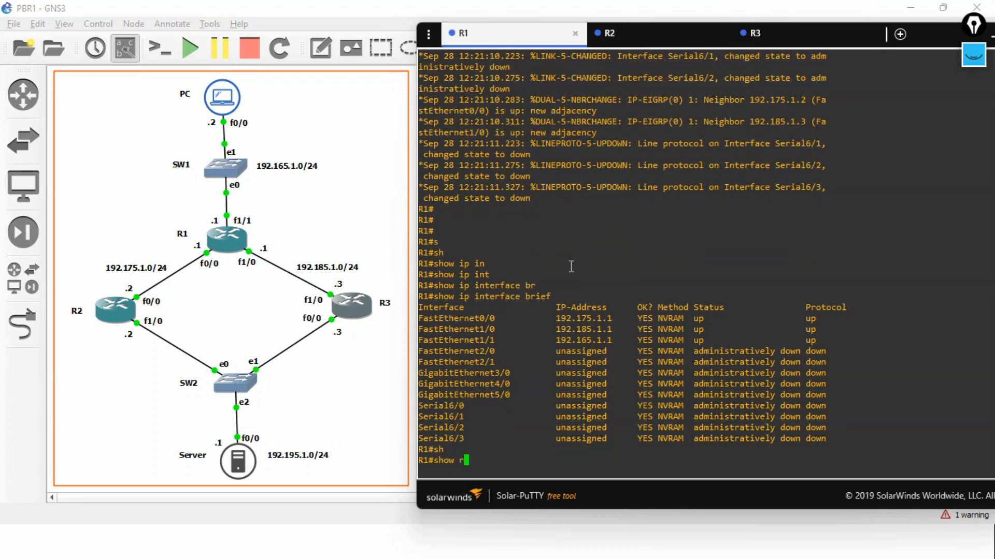
pyautogui.press('Tab')
pyautogui.write('| s')
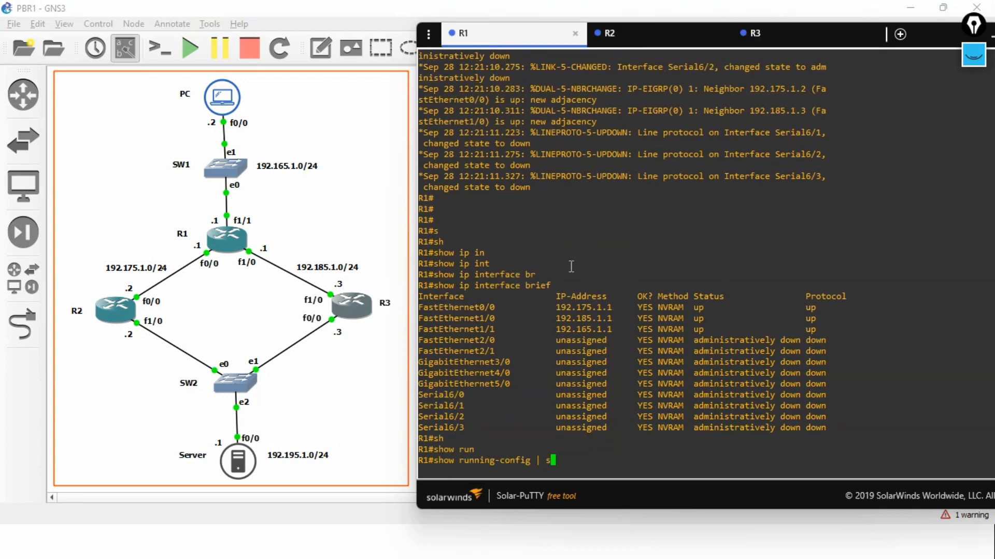
pyautogui.write('ec eig')
pyautogui.press('Return')
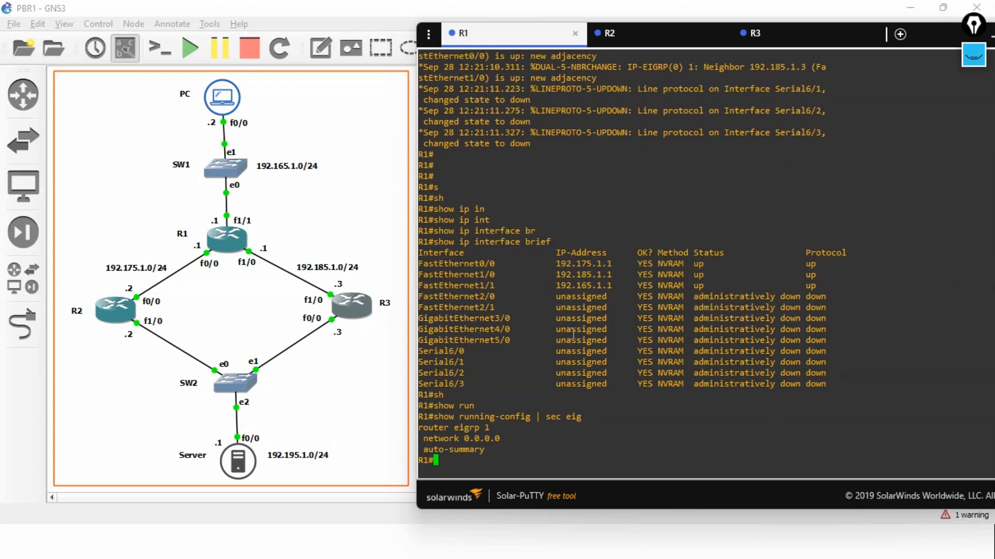
# - Copy the show running-config | sec eig command from R1, run it on R2 and R3, and return to R1's console
pyautogui.moveTo(582, 416); pyautogui.dragTo(434, 417)
pyautogui.press('super+c')
pyautogui.click(613, 50)
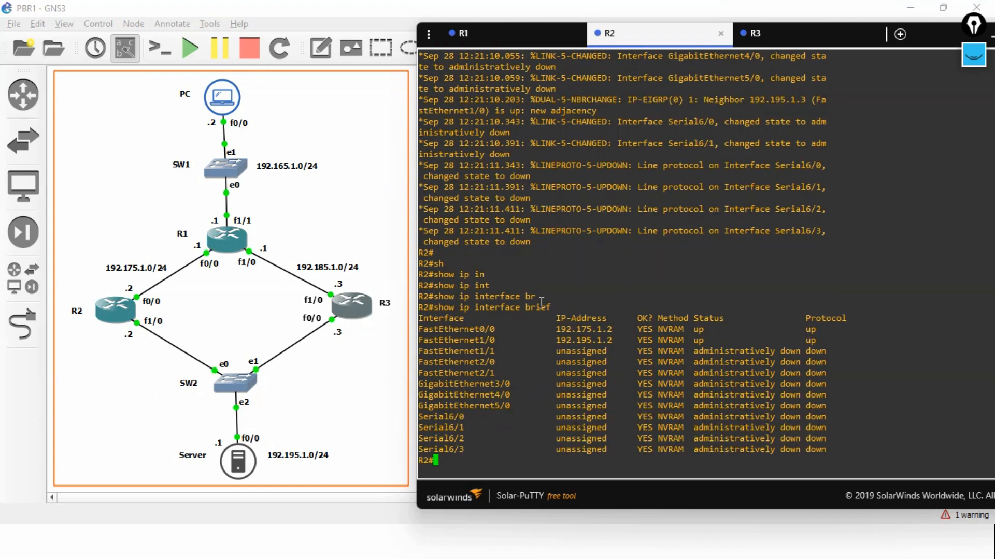
pyautogui.rightClick(619, 70)
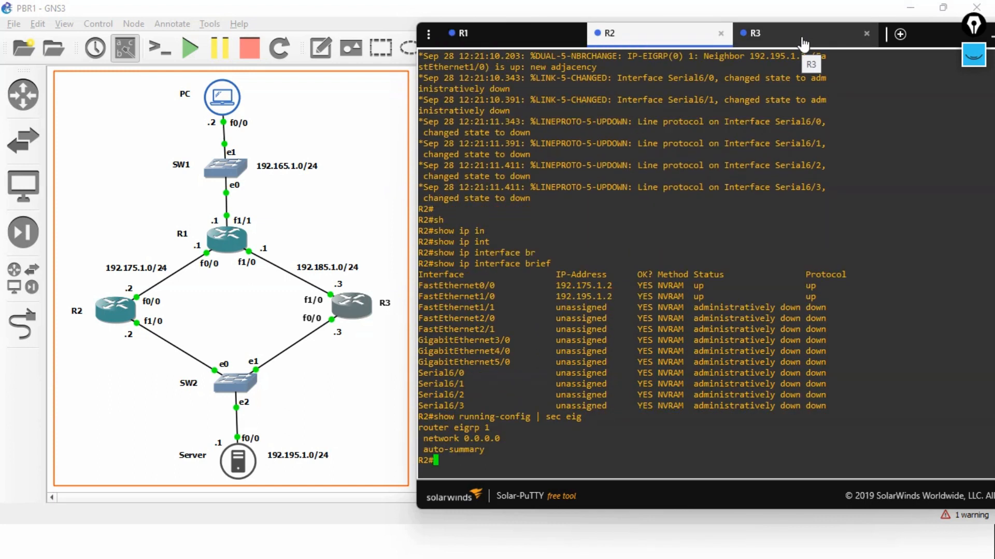
pyautogui.click(803, 39)
pyautogui.rightClick(591, 271)
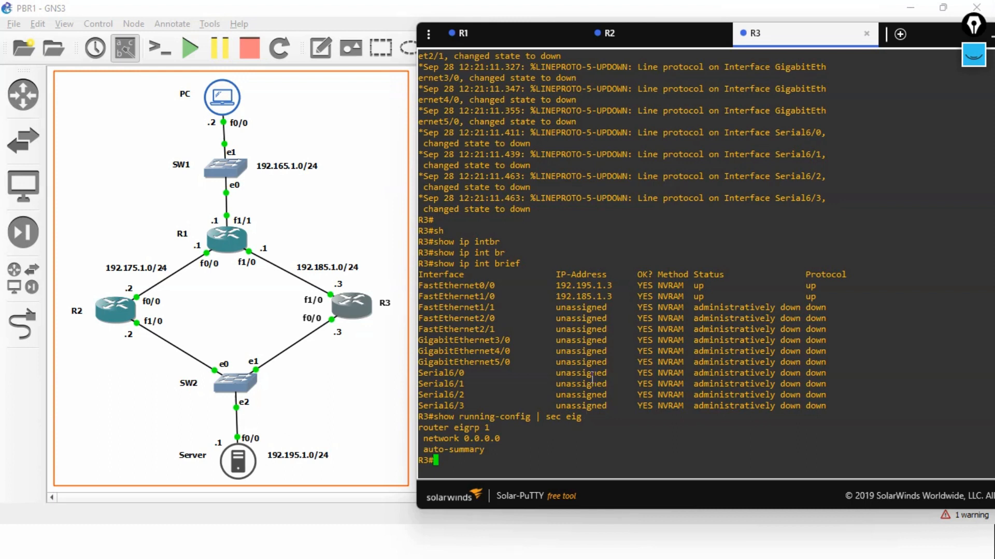
pyautogui.click(472, 40)
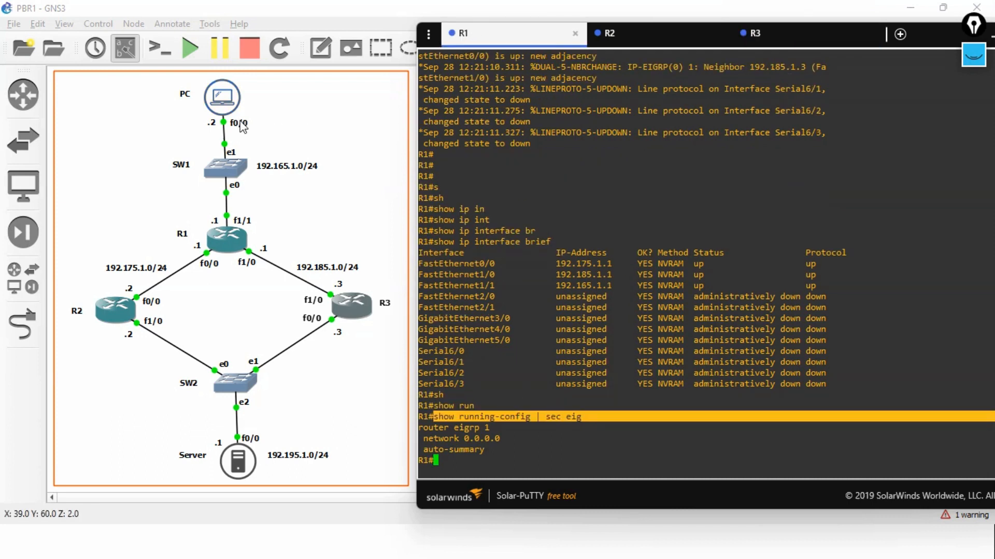
# - Open consoles for the PC and Server nodes from the topology and bring the terminal window to the front
pyautogui.click(228, 107)
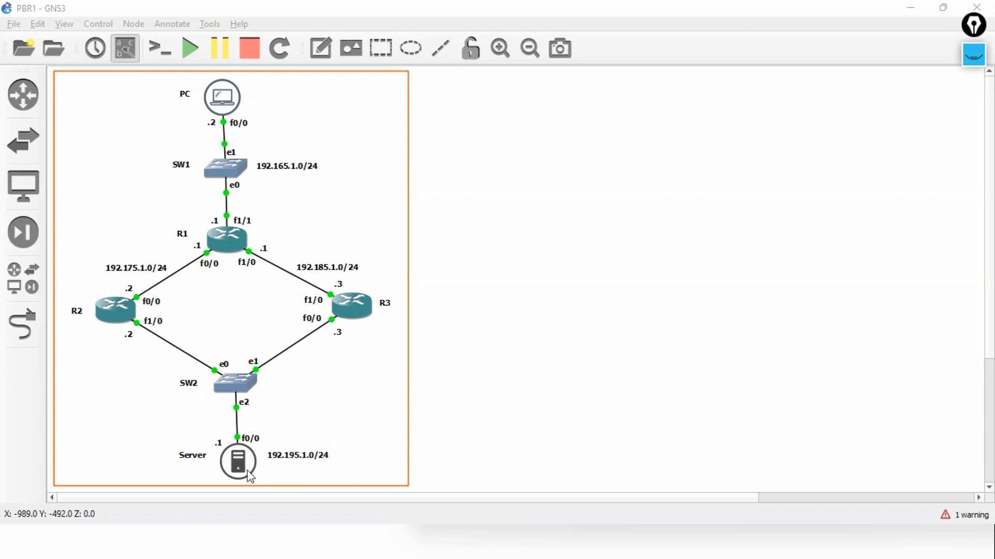
pyautogui.doubleClick(235, 470)
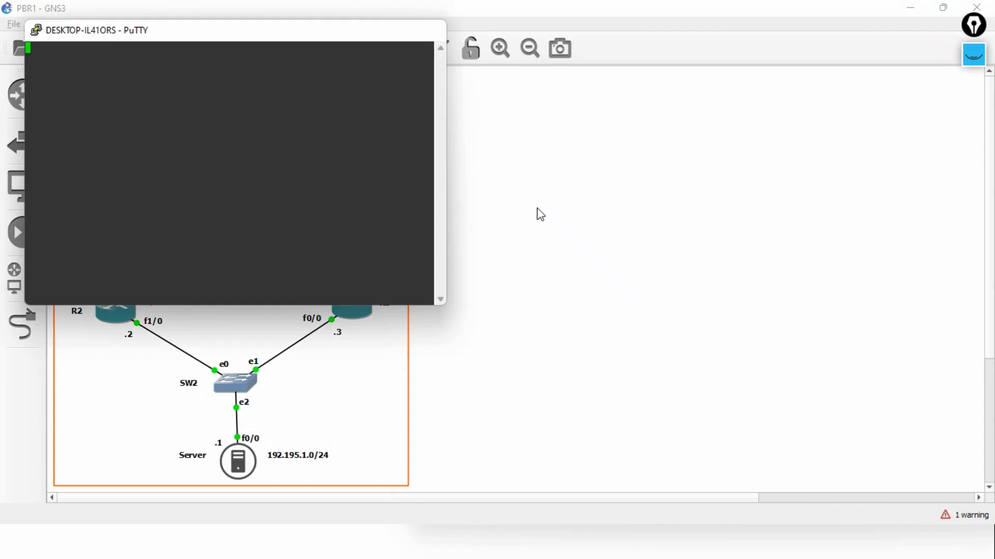
pyautogui.press('super+Tab')
pyautogui.press('Right')
pyautogui.press('Return')
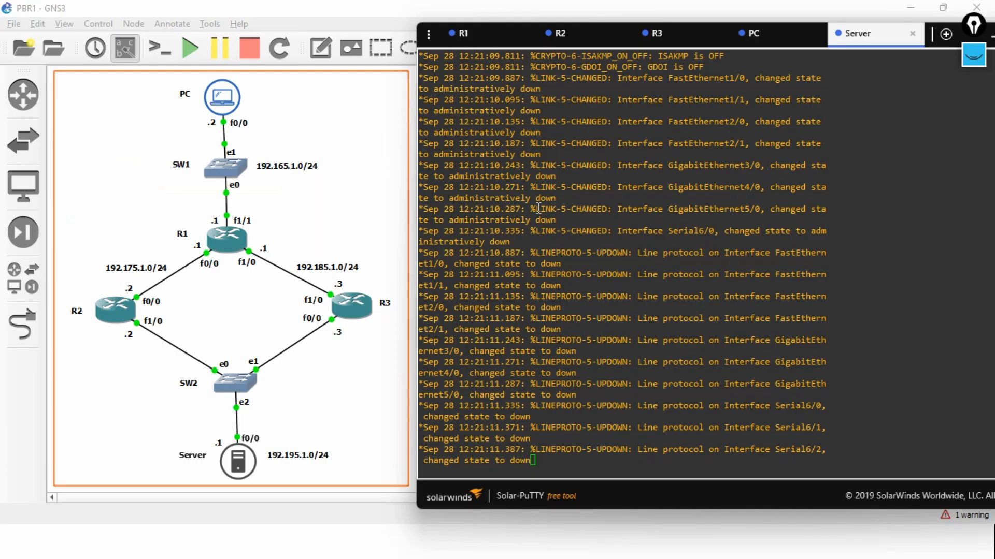
# - Display the brief IP interface summary in the PC's console with show ip int brief
pyautogui.click(762, 32)
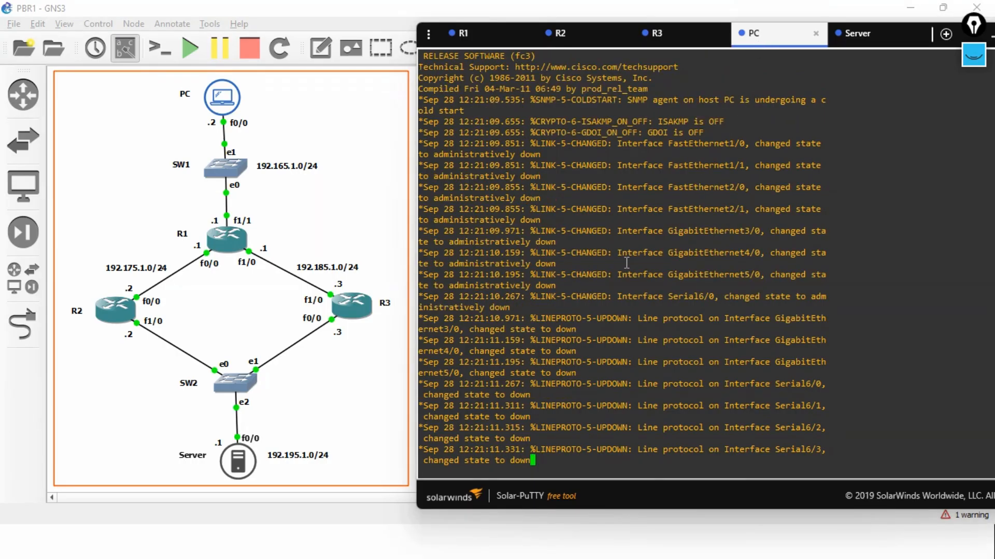
pyautogui.press('Return')
pyautogui.press('Return')
pyautogui.write('sh')
pyautogui.press('Tab')
pyautogui.write('ip inb')
pyautogui.write(' br')
pyautogui.press('Tab')
pyautogui.press('Return')
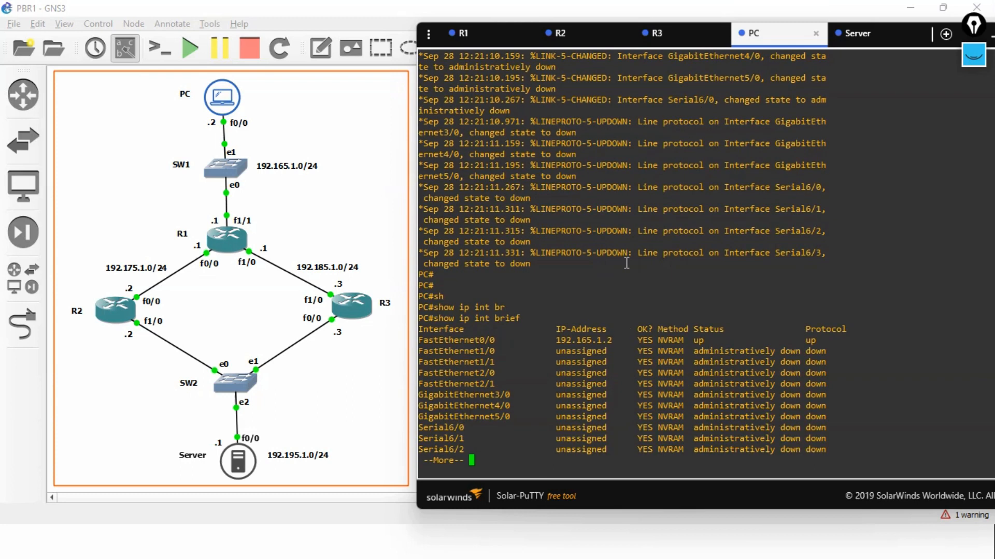
# - Display the brief IP interface summary in the Server's console with show ip int brief
pyautogui.click(855, 45)
pyautogui.press('Return')
pyautogui.press('Return')
pyautogui.write('sh')
pyautogui.press('Tab')
pyautogui.write('ow ip intbr')
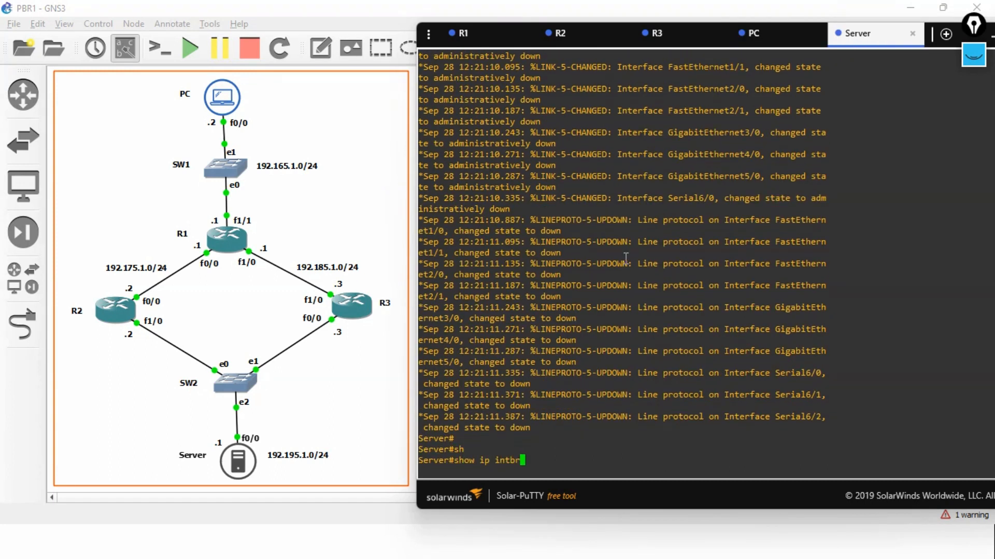
pyautogui.press('Tab')
pyautogui.press('BackSpace')
pyautogui.press('BackSpace')
pyautogui.write('br')
pyautogui.press('Tab')
pyautogui.press('Return')
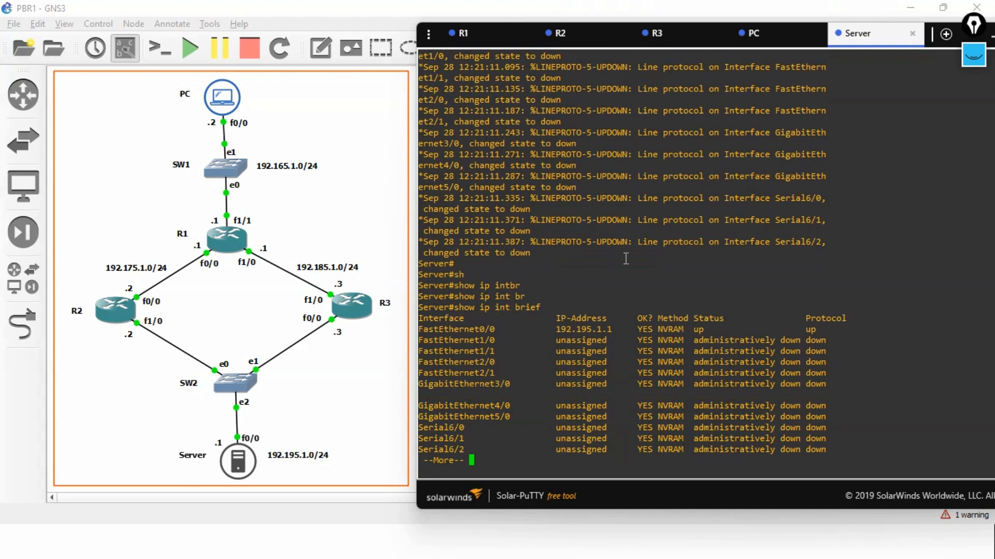
# - Copy the Server's FastEthernet0/0 address and ping 192.195.1.1 from the PC
pyautogui.moveTo(617, 330); pyautogui.dragTo(559, 330)
pyautogui.press('super+c')
pyautogui.click(753, 33)
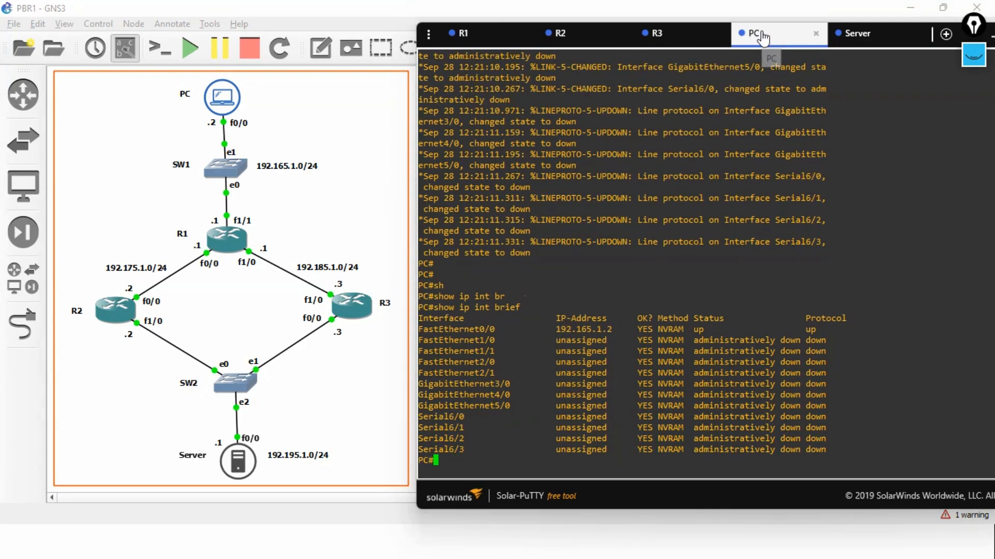
pyautogui.write('pig')
pyautogui.press('BackSpace')
pyautogui.press('BackSpace')
pyautogui.write('ng')
pyautogui.rightClick(616, 236)
pyautogui.press('Return')
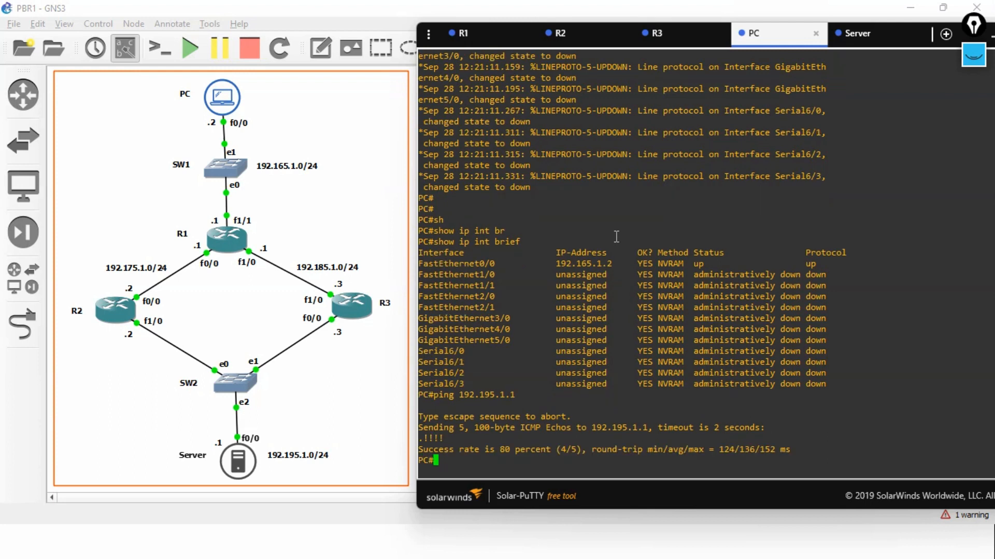
# - Trace the route from the PC to 192.195.1.1 and examine the second hop against the topology
pyautogui.write('tr')
pyautogui.press('Tab')
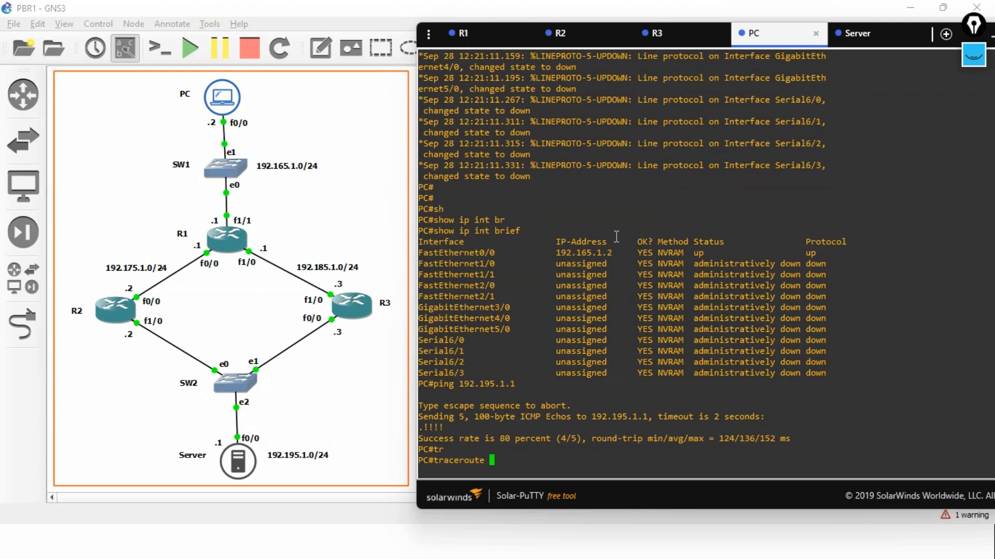
pyautogui.write('192.195.1.1')
pyautogui.press('Return')
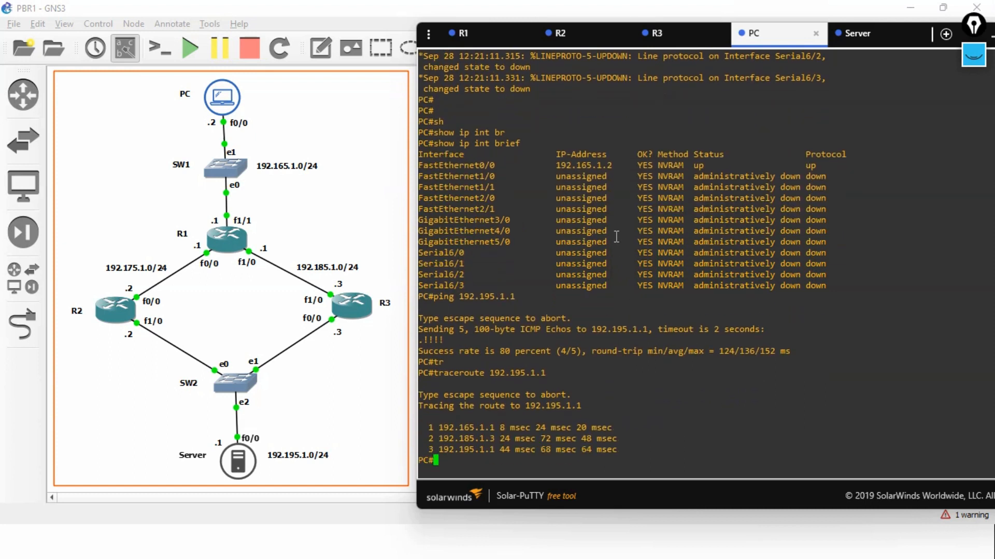
pyautogui.moveTo(500, 427); pyautogui.dragTo(467, 439)
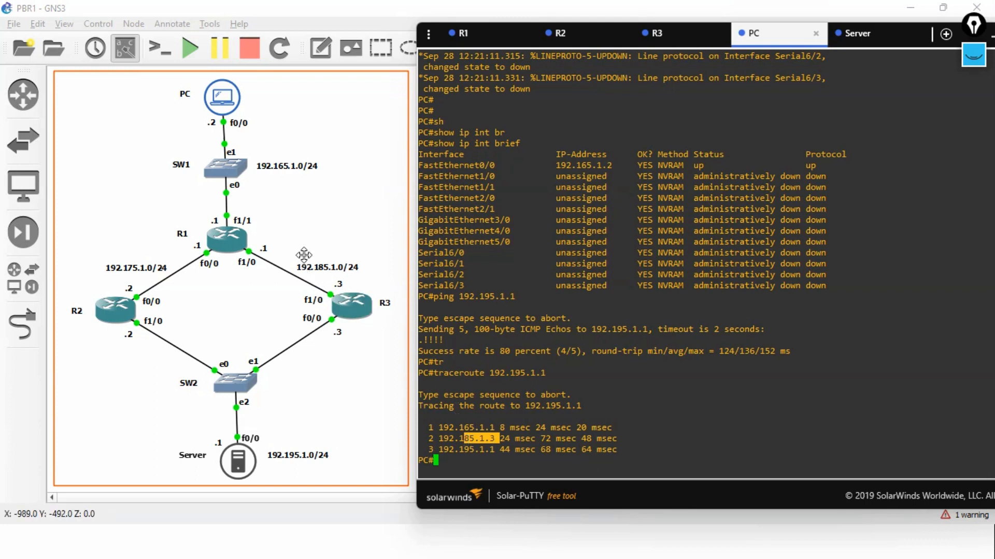
pyautogui.click(502, 433)
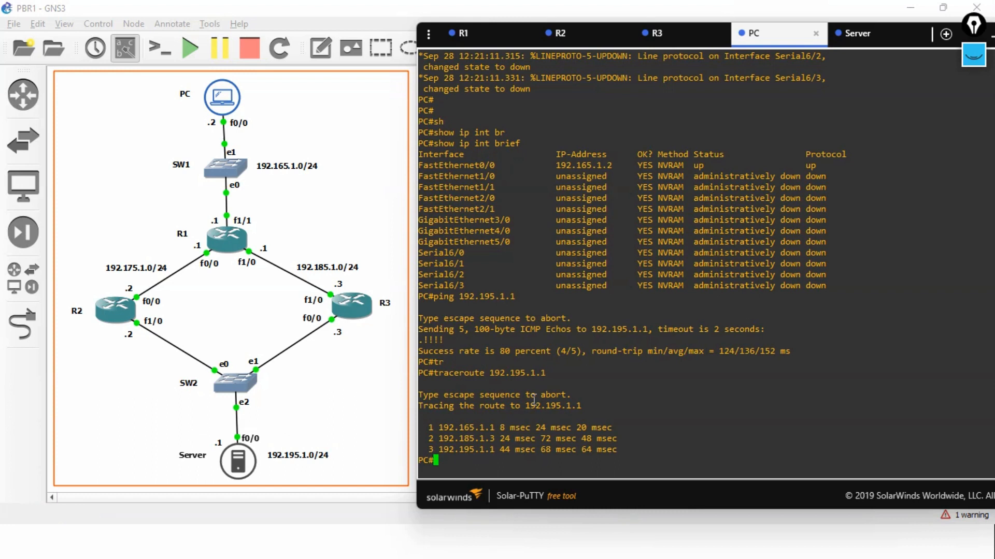
pyautogui.moveTo(498, 439); pyautogui.dragTo(442, 434)
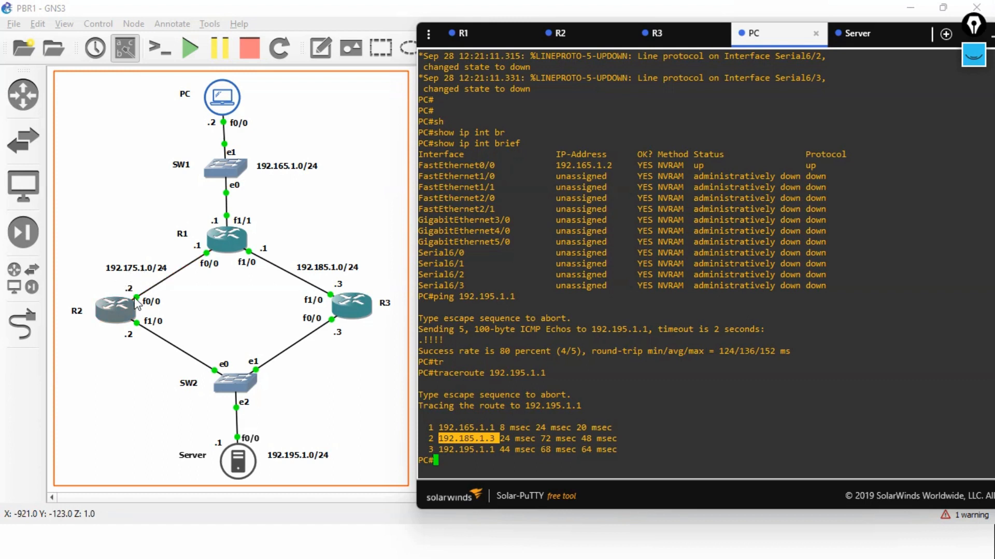
pyautogui.click(480, 389)
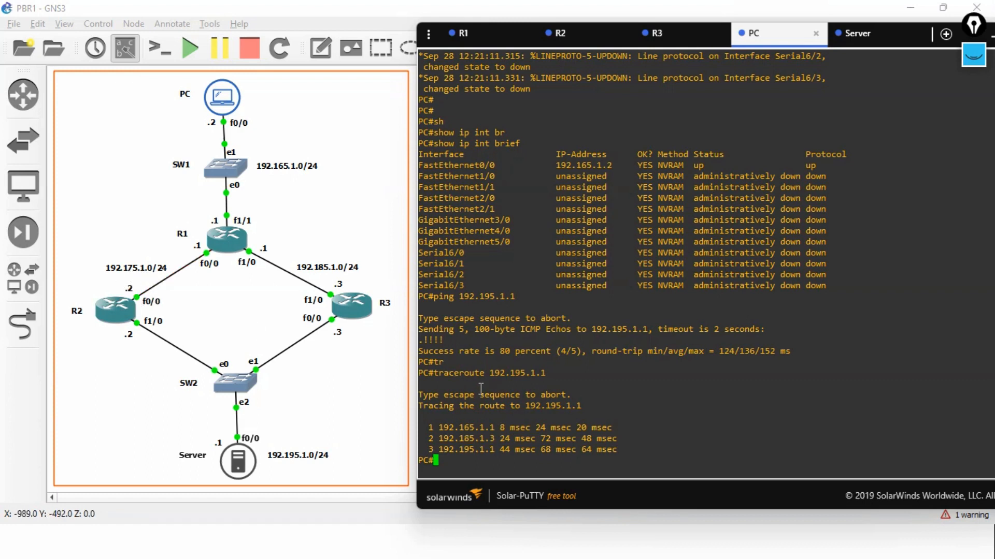
# - Enter global configuration mode from the terminal on R1
pyautogui.click(468, 36)
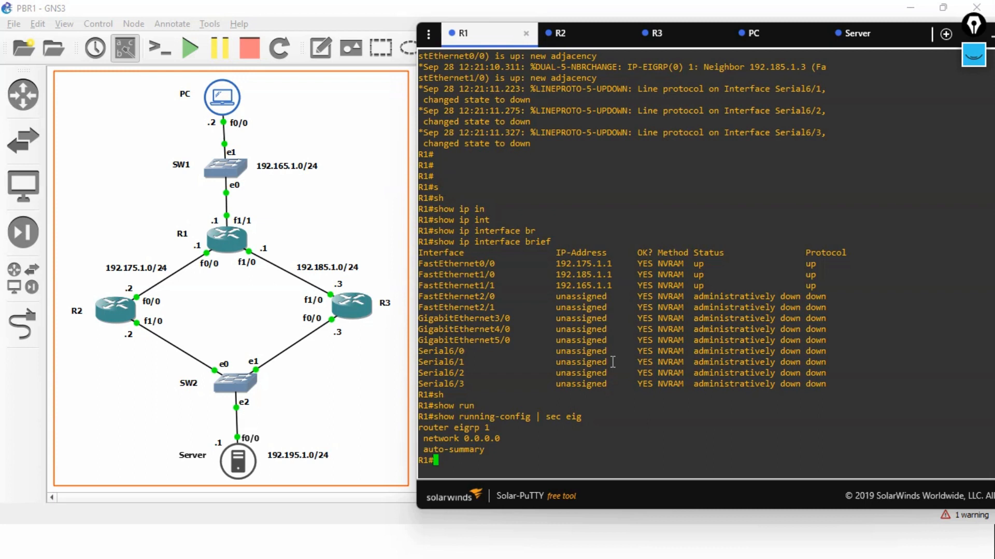
pyautogui.write('conf')
pyautogui.press('Return')
pyautogui.press('Return')
pyautogui.press('Return')
# - Create access list 125 on R1 permitting IP traffic from host 192.165.1.2 to host 192.195.1.1
pyautogui.write('acc')
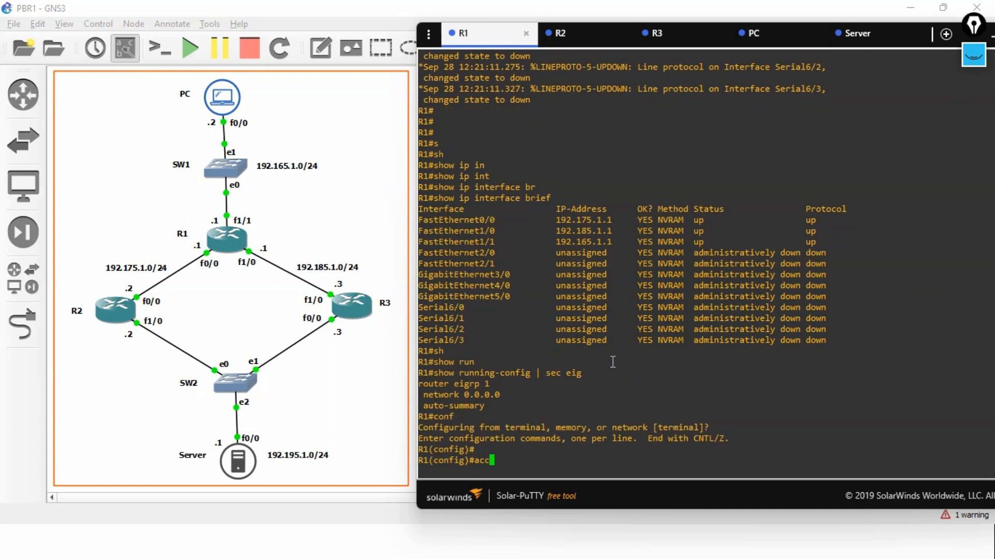
pyautogui.press('Tab')
pyautogui.write('125')
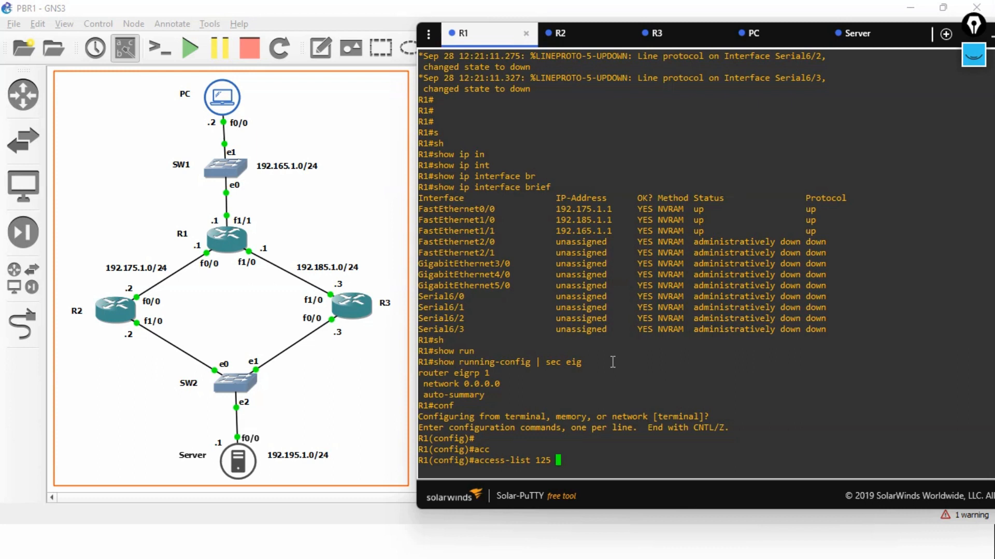
pyautogui.write('d')
pyautogui.press('BackSpace')
pyautogui.write('per')
pyautogui.press('Tab')
pyautogui.write('ip ')
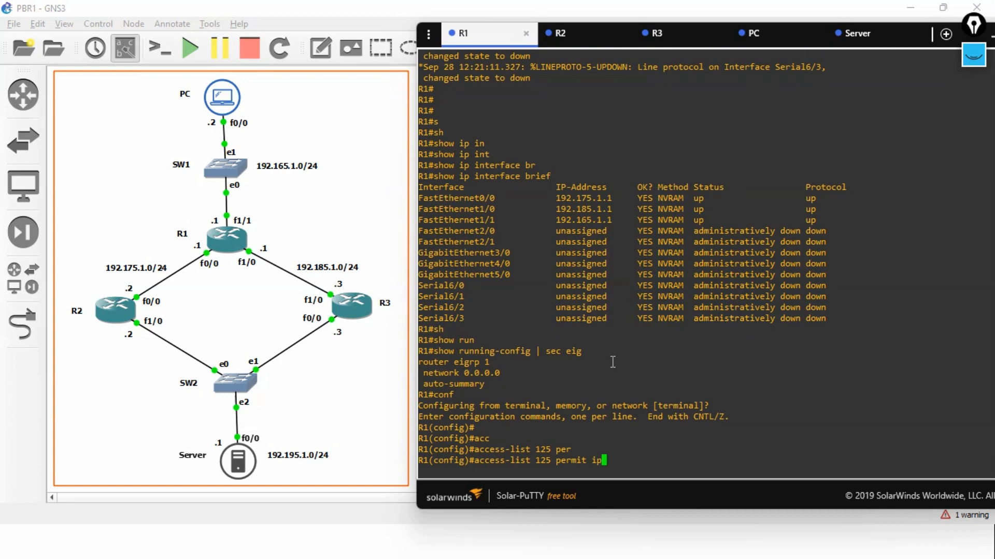
pyautogui.write('hos')
pyautogui.press('Tab')
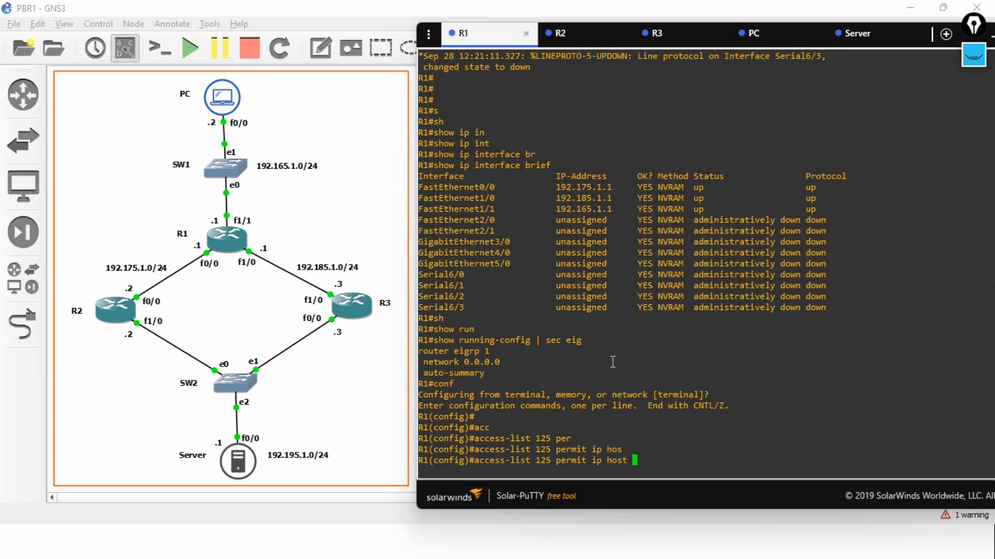
pyautogui.write('192.165.1.2 hos')
pyautogui.press('Tab')
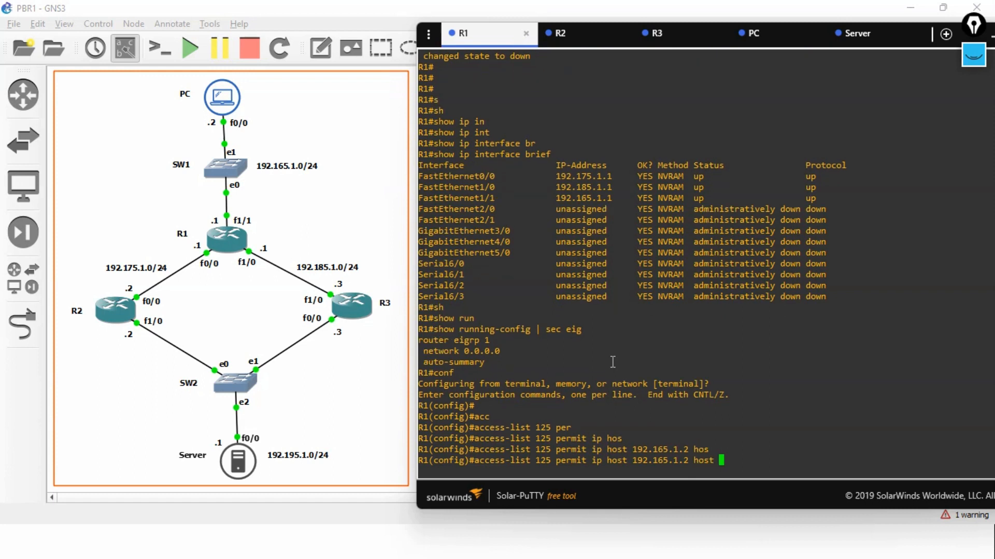
pyautogui.write('192.195.1.1')
pyautogui.press('Return')
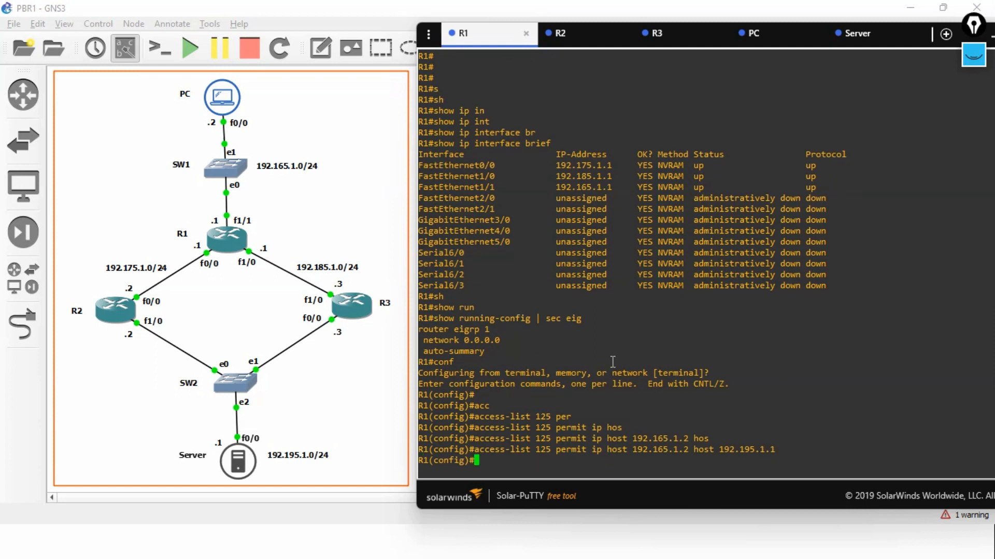
# - Create a route map named TESTPBR on R1 and enter its configuration mode
pyautogui.write('rout')
pyautogui.press('Tab')
pyautogui.write('-')
pyautogui.press('Tab')
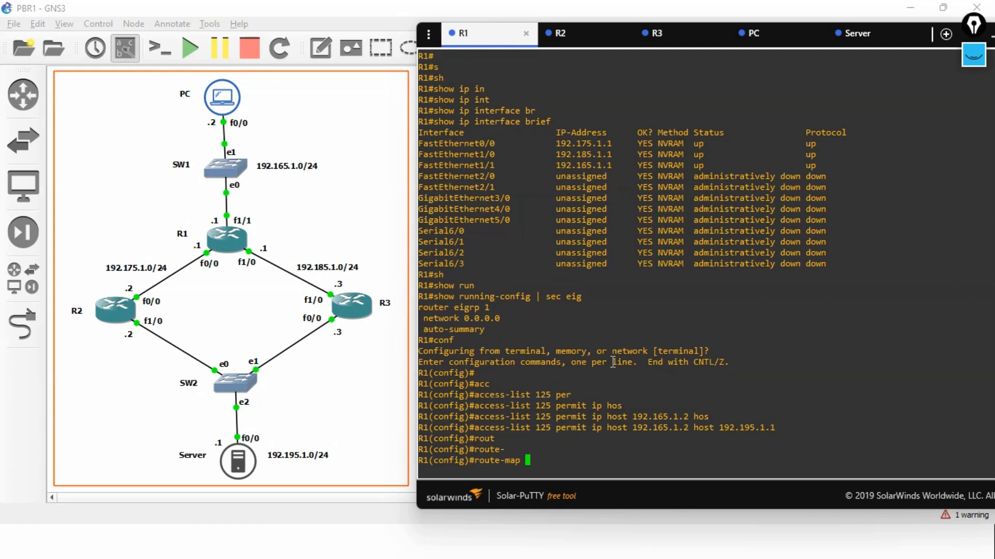
pyautogui.write('TESTPBR')
pyautogui.press('Return')
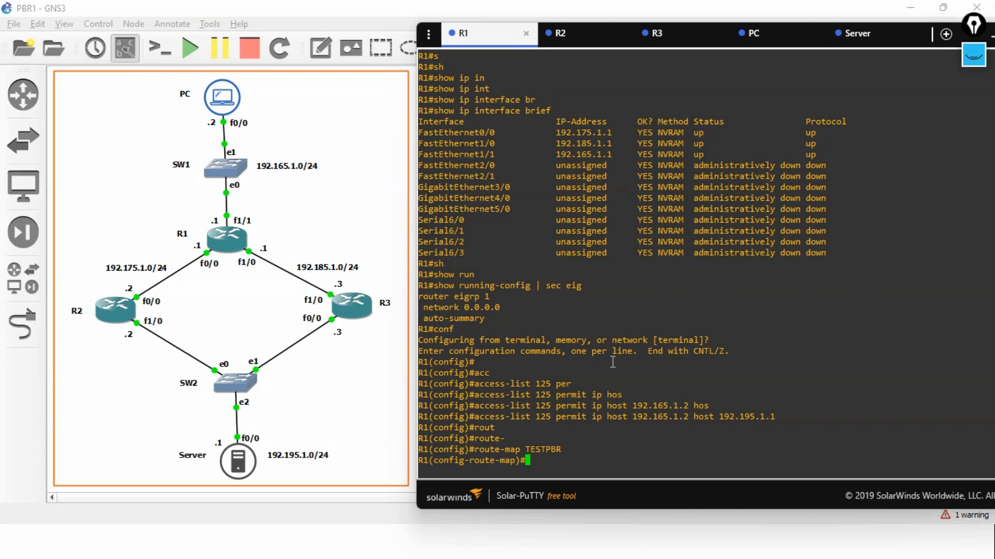
# - Make the TESTPBR route map match IP addresses from access list 125
pyautogui.write('mat')
pyautogui.press('Tab')
pyautogui.write('ip ad')
pyautogui.write('125')
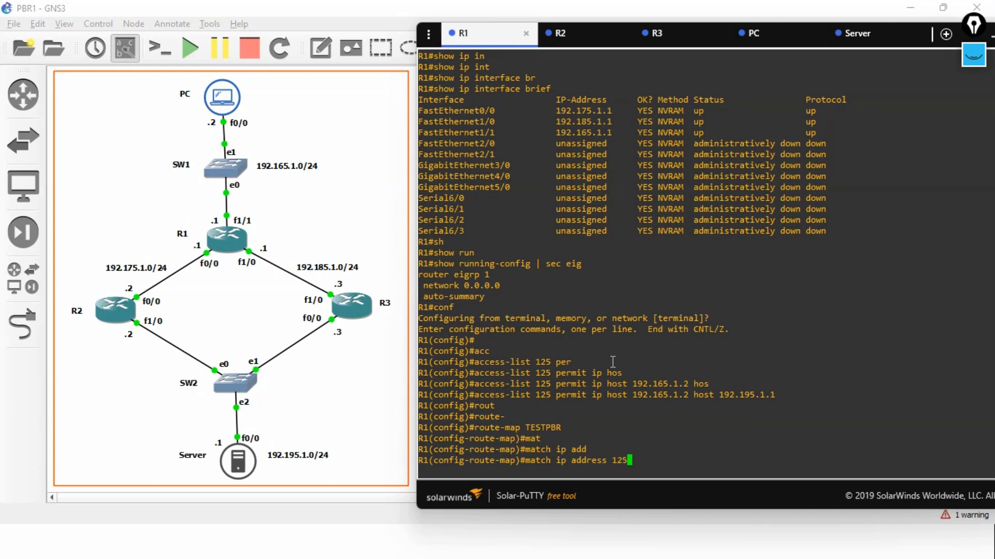
pyautogui.press('Return')
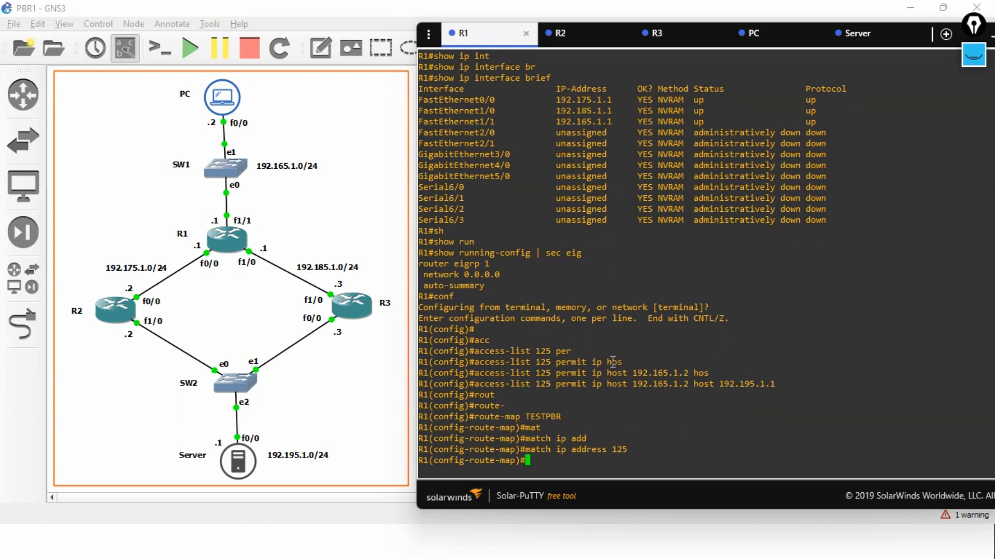
# - List the route-map configuration commands and the set command's options to find the next-hop keyword
pyautogui.write('?')
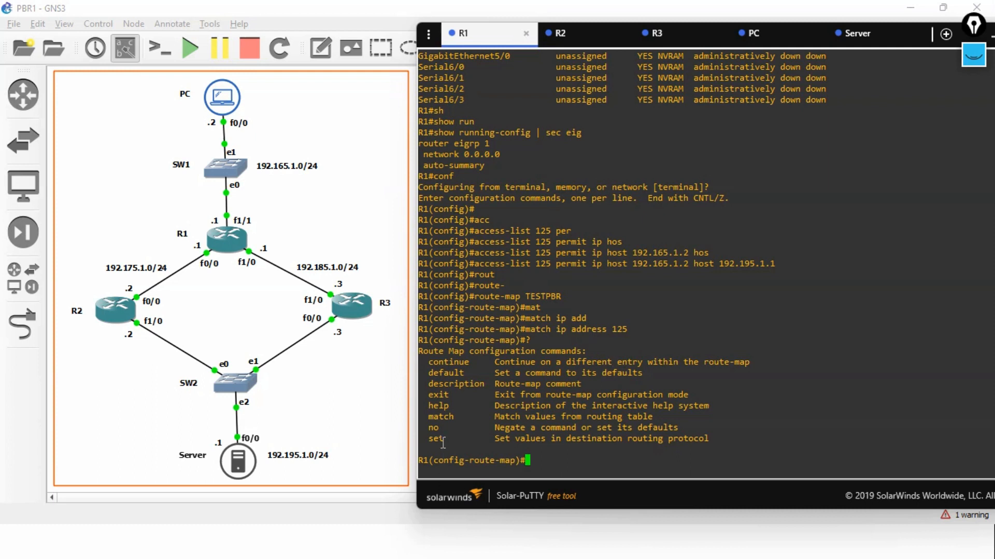
pyautogui.write('set ?')
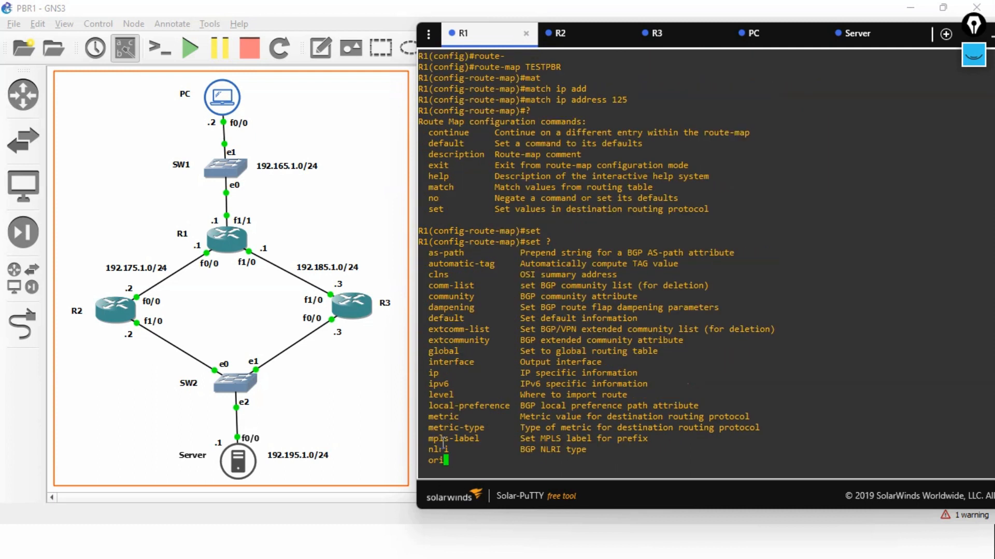
pyautogui.press('space')
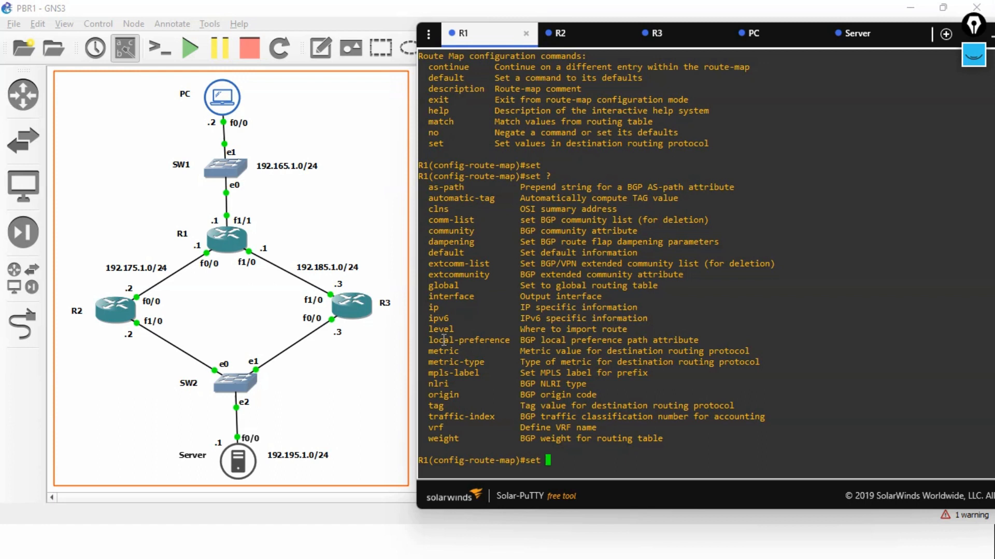
pyautogui.write('nex')
pyautogui.press('Tab')
pyautogui.press('BackSpace')
pyautogui.press('BackSpace')
pyautogui.press('BackSpace')
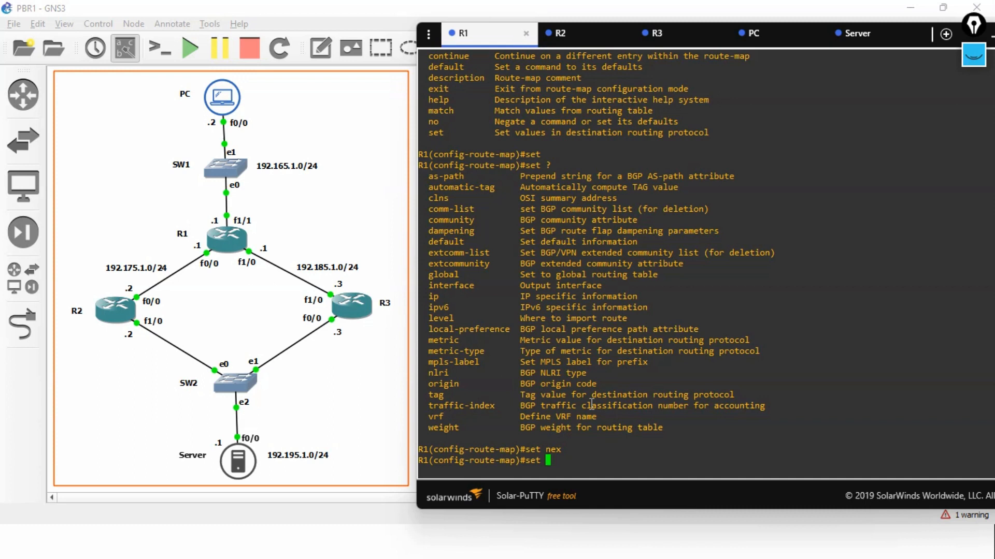
pyautogui.write('?')
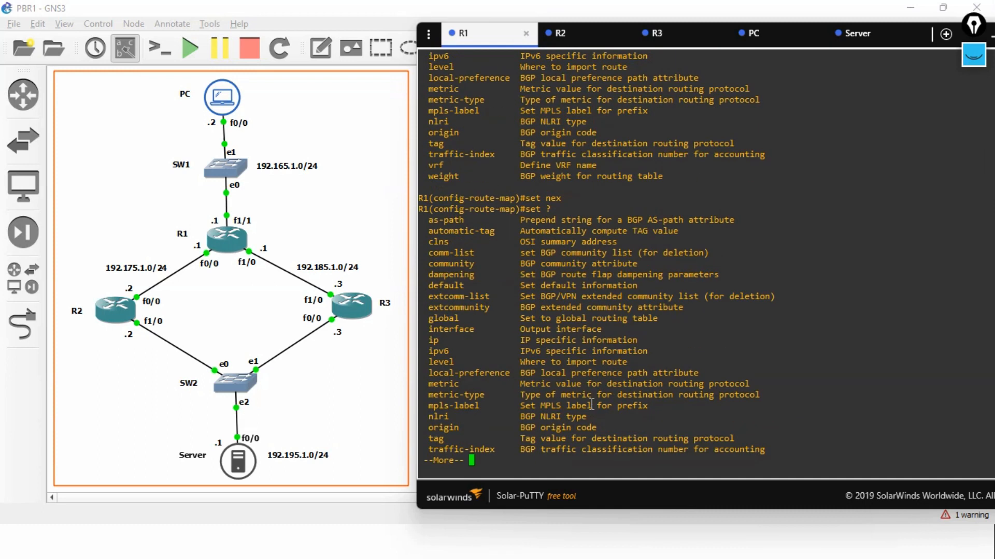
pyautogui.press('space')
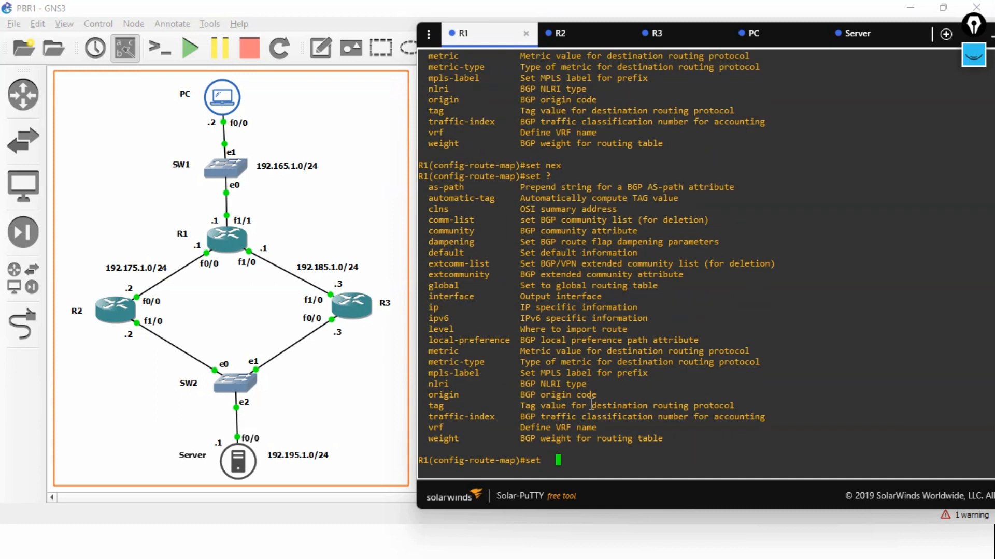
# - Switch to the PowerPoint slide show to read the PBR configuration's next-hop syntax, and return to R1's console over the GNS3 topology
pyautogui.hotkey('alt', 'Tab')
pyautogui.press('Tab')
pyautogui.press('Tab')
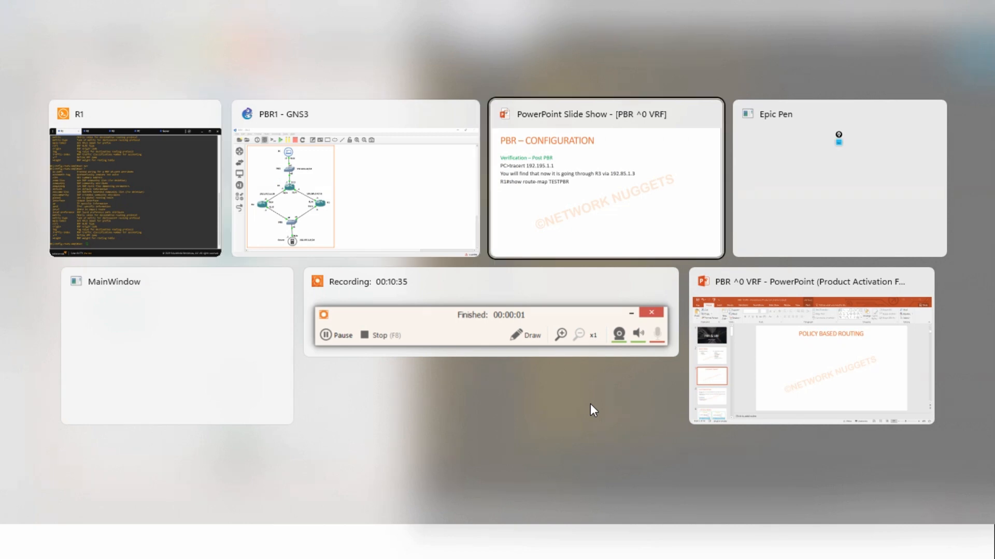
pyautogui.press('Left')
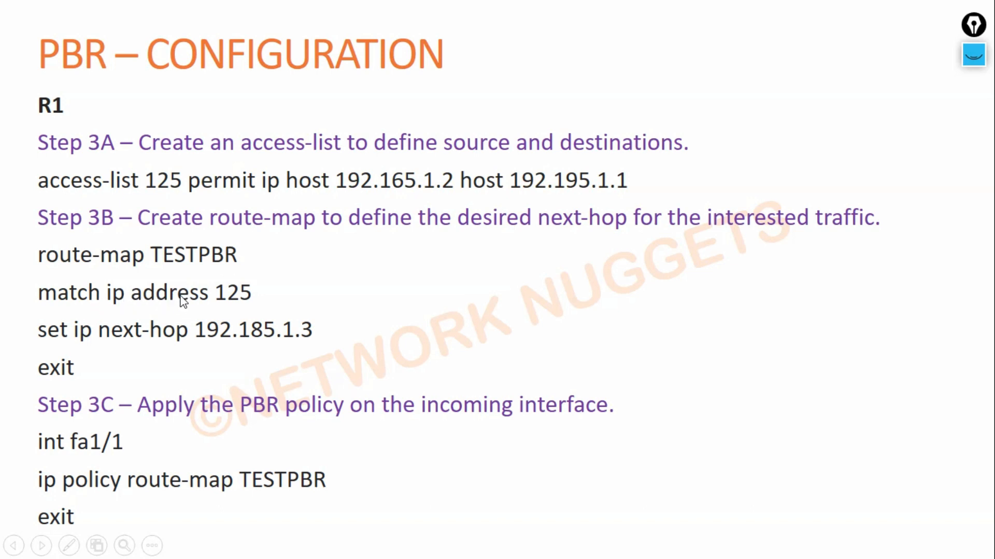
pyautogui.hotkey('alt', 'Tab')
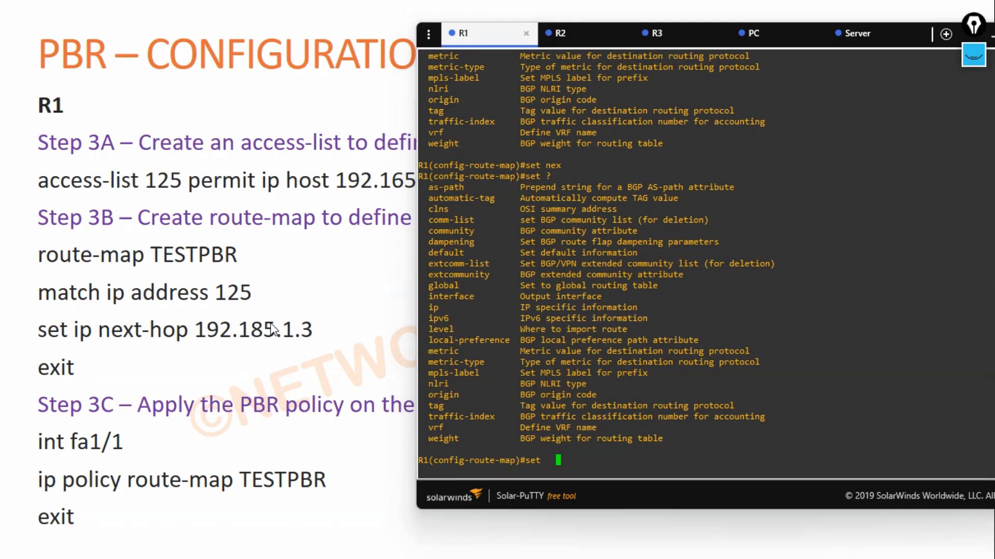
pyautogui.hotkey('alt', 'Tab')
pyautogui.hotkey('alt', 'Tab')
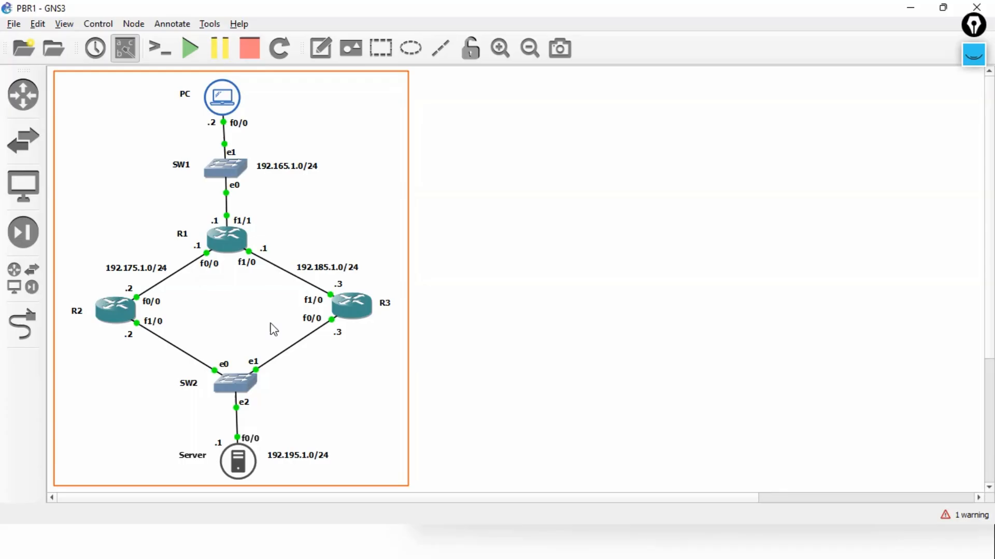
pyautogui.hotkey('alt', 'Tab')
# - Set the route map's IP next hop to 192.175.1.2, copied from R2's FastEthernet0/0 entry, and exit route-map configuration
pyautogui.write('ip ?')
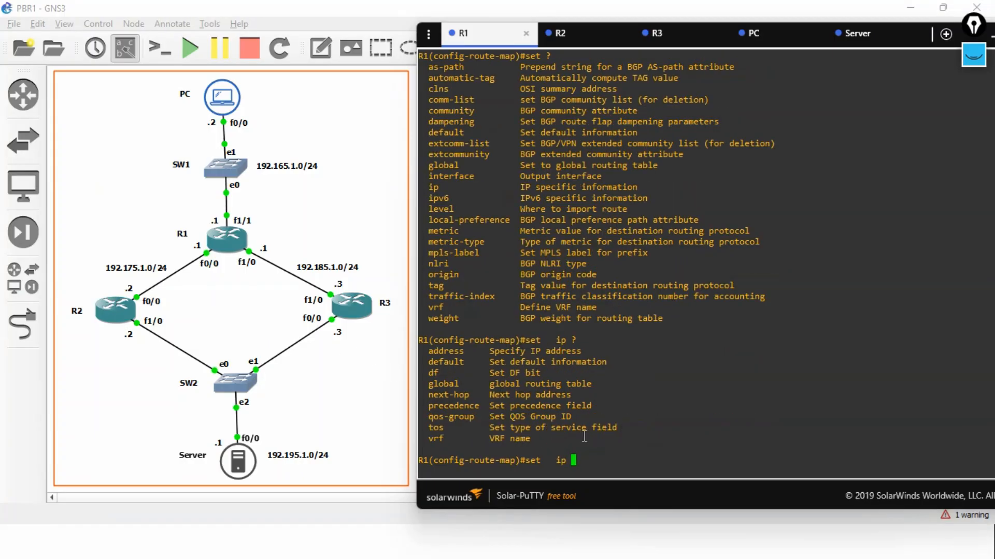
pyautogui.write('ne')
pyautogui.press('Tab')
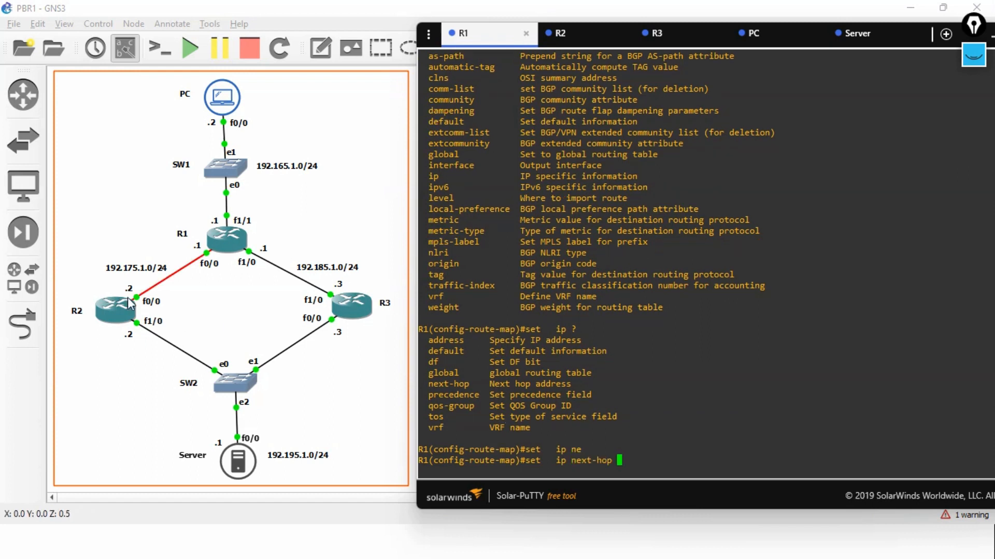
pyautogui.click(573, 45)
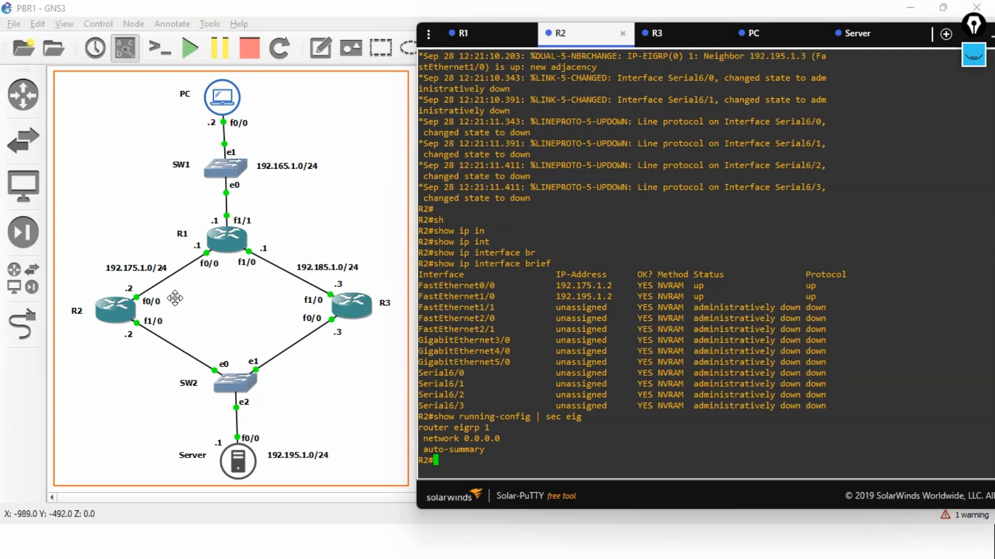
pyautogui.moveTo(615, 286); pyautogui.dragTo(552, 286)
pyautogui.press('super+c')
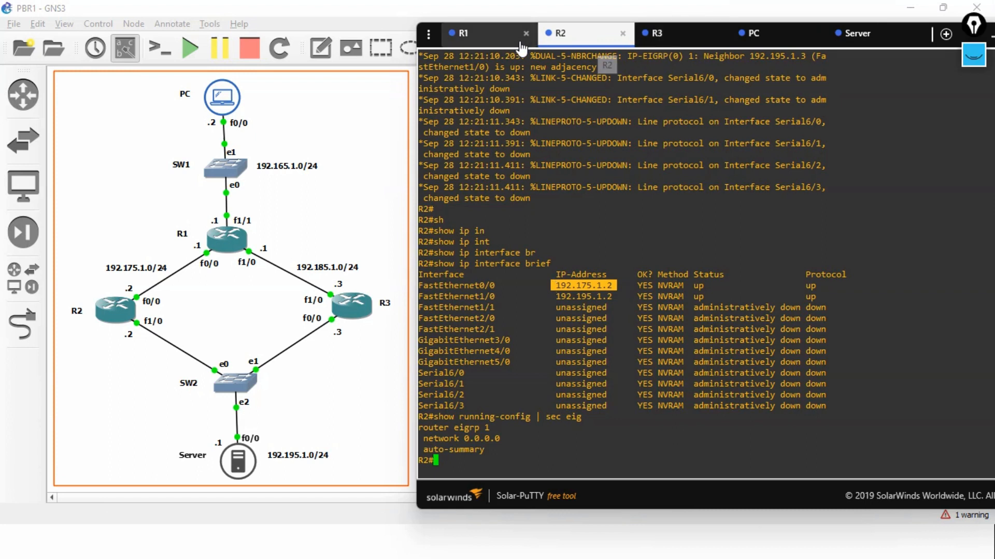
pyautogui.click(488, 41)
pyautogui.rightClick(651, 431)
pyautogui.press('Return')
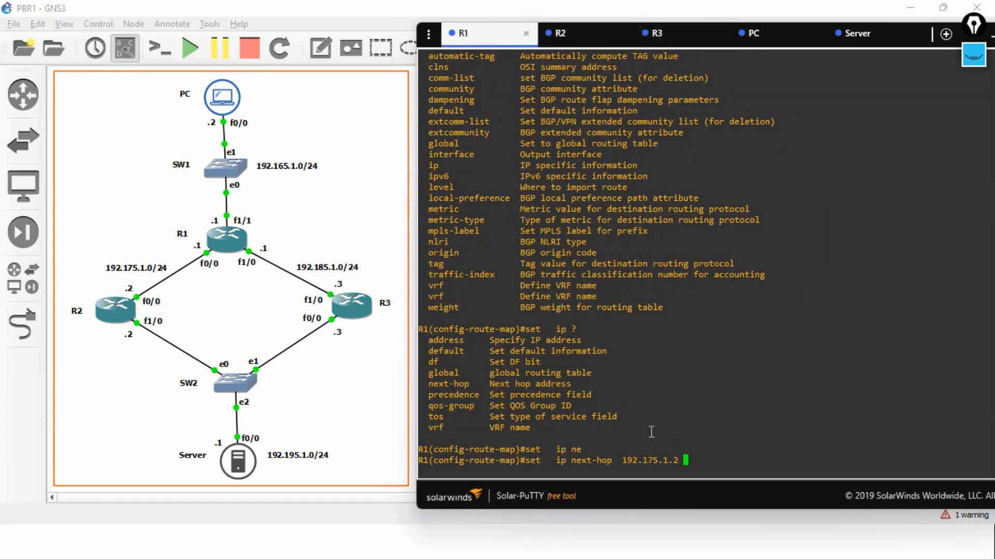
pyautogui.write('exit')
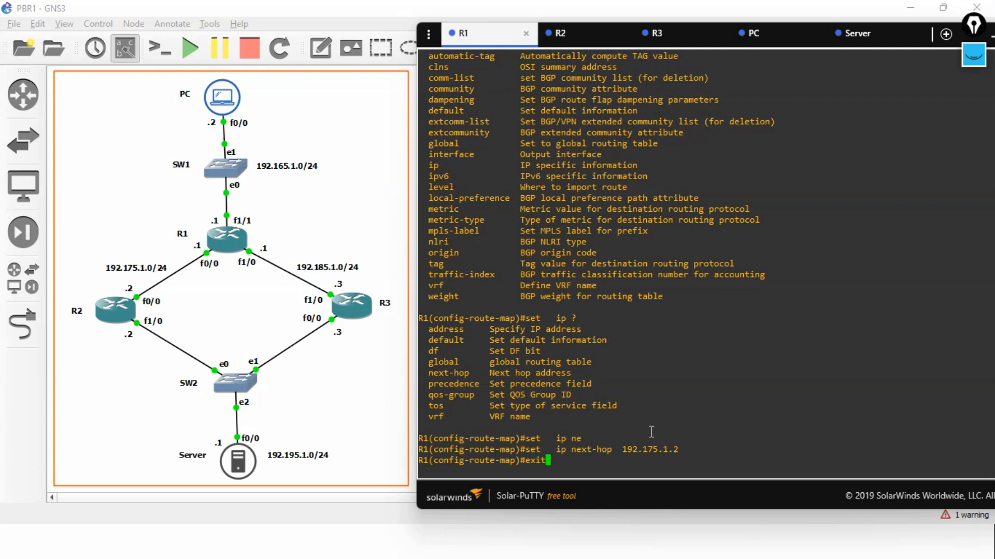
pyautogui.press('Return')
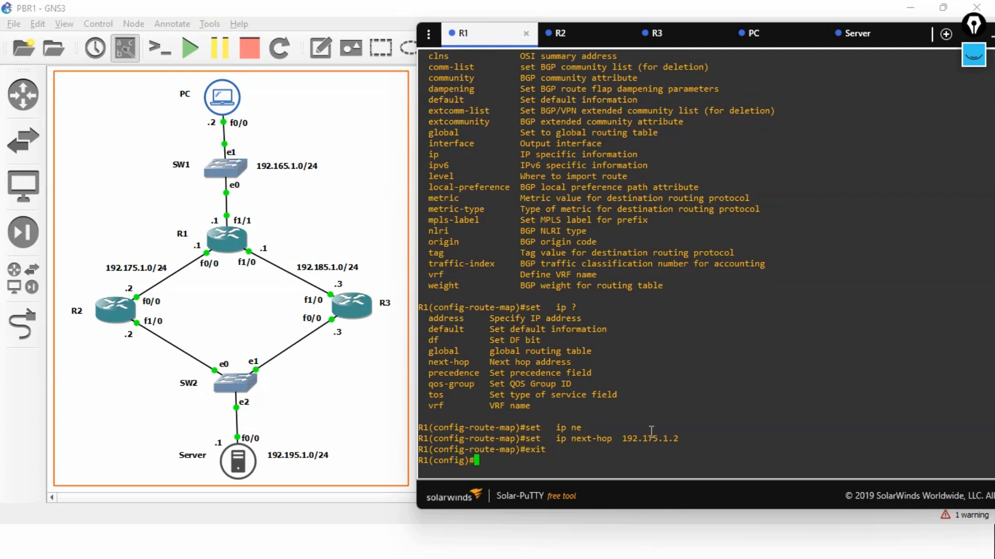
# - Apply the TESTPBR route map as the IP policy on R1's interface fa1/1 and leave configuration mode
pyautogui.write('int')
pyautogui.press('Tab')
pyautogui.write('fa')
pyautogui.write('1/1')
pyautogui.press('Return')
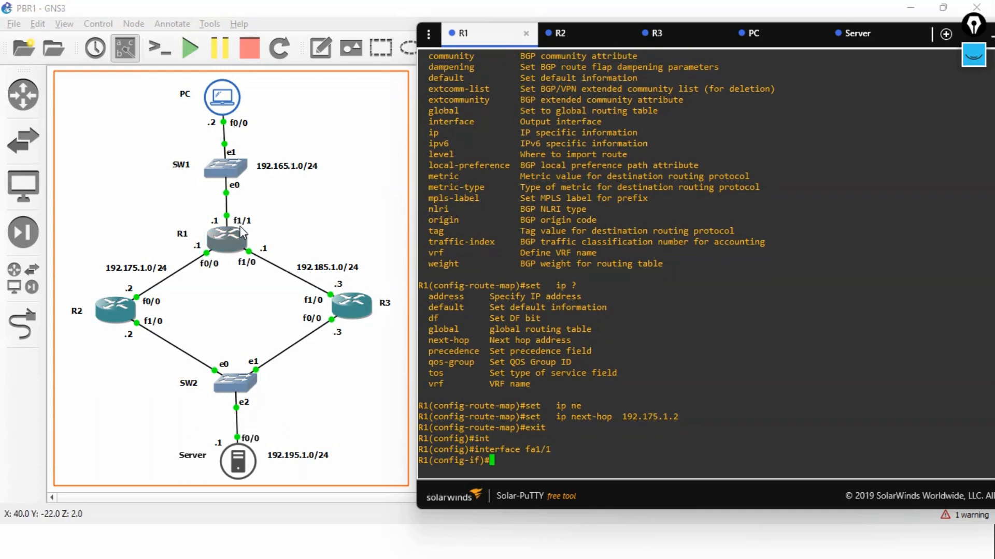
pyautogui.write('ip poli')
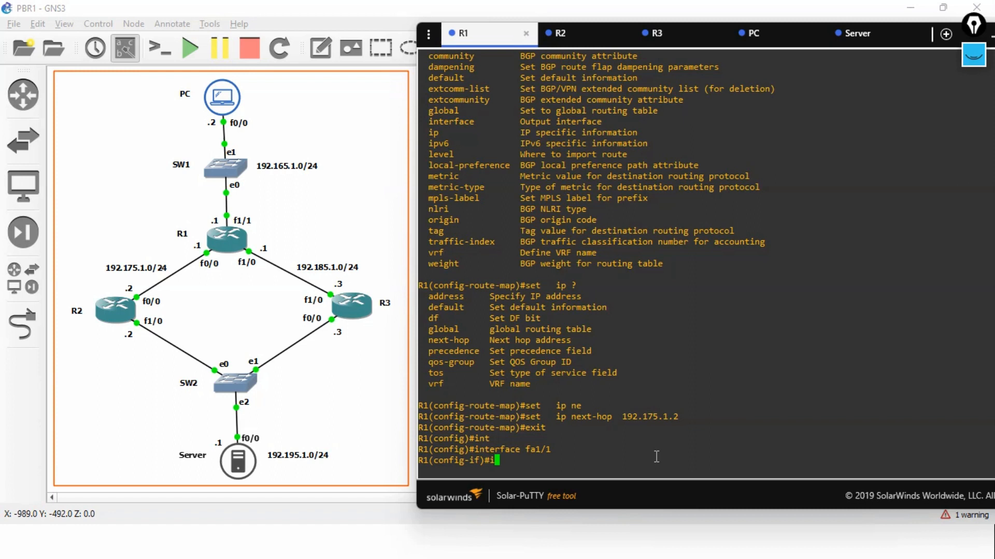
pyautogui.press('Tab')
pyautogui.write('rout')
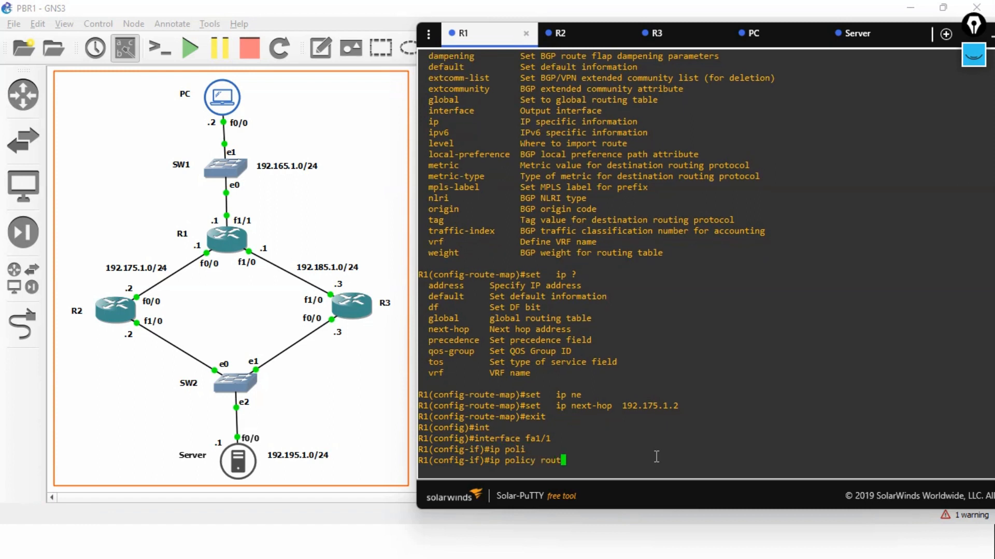
pyautogui.press('Tab')
pyautogui.write('TES')
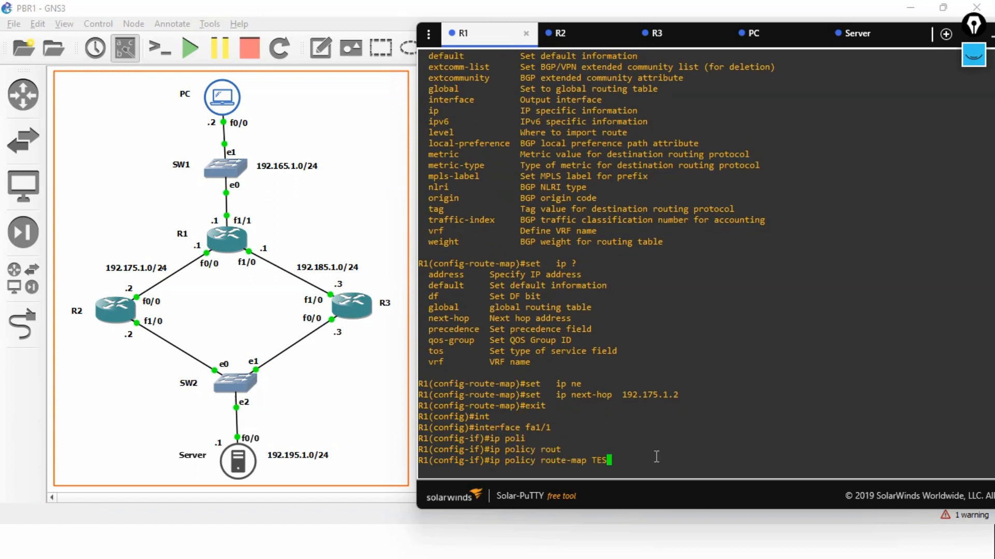
pyautogui.write('TPBR')
pyautogui.press('Return')
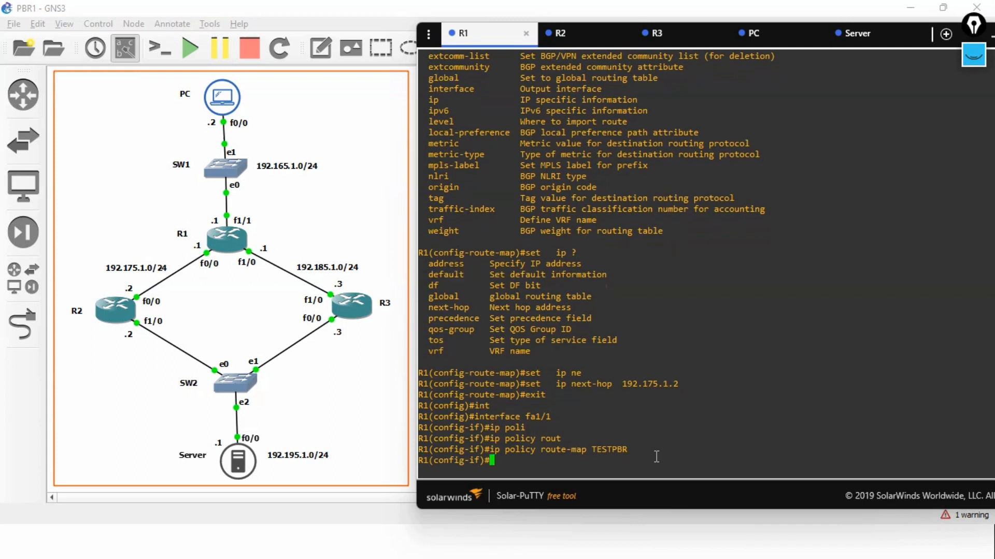
pyautogui.write('ex')
pyautogui.press('Return')
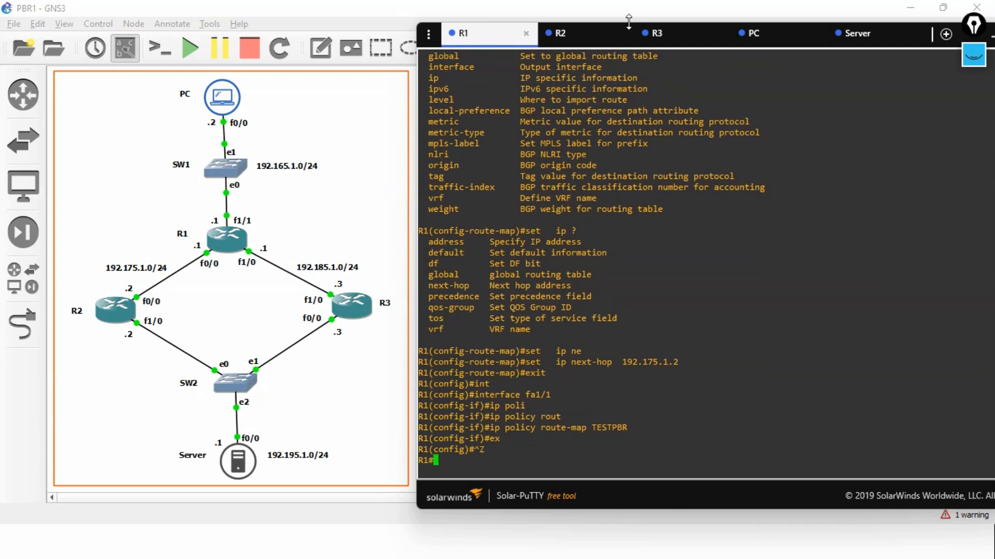
# - Rerun the ping to 192.195.1.1 from the PC's console to test reachability with the policy applied
pyautogui.click(753, 45)
pyautogui.click(461, 45)
pyautogui.click(754, 33)
pyautogui.press('Up')
pyautogui.press('Up')
pyautogui.press('Return')
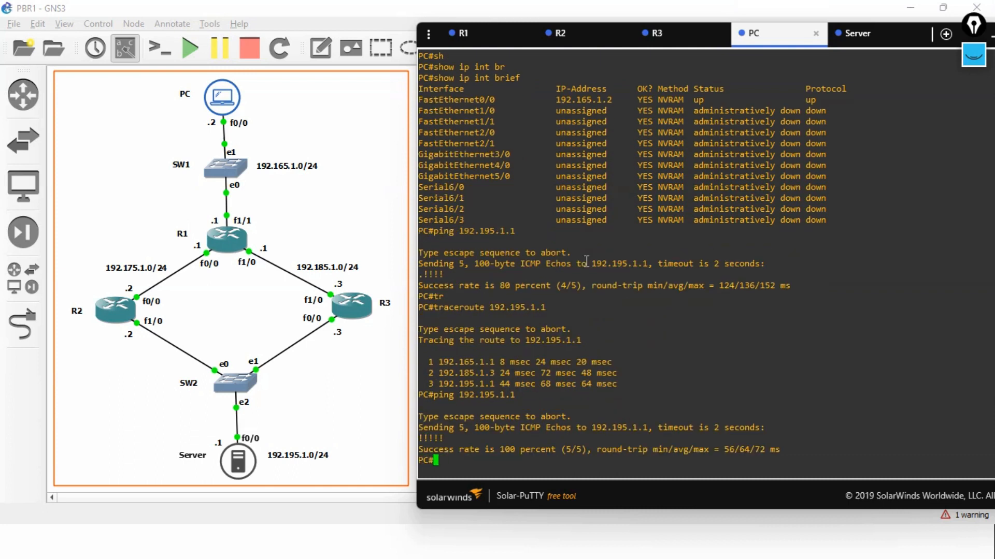
# - Rerun the traceroute from the PC to 192.195.1.1 to check which path the traffic takes
pyautogui.press('Up')
pyautogui.press('Up')
pyautogui.press('Return')
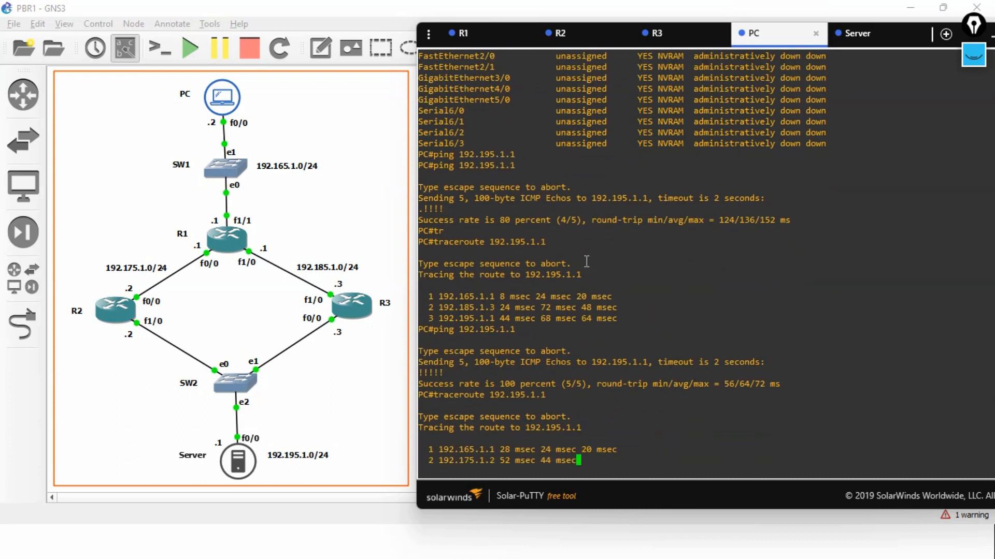
# - Compare the second hop in the PC's two traceroute outputs from before and after the policy was applied
pyautogui.moveTo(497, 438); pyautogui.dragTo(442, 437)
pyautogui.moveTo(497, 286); pyautogui.dragTo(443, 286)
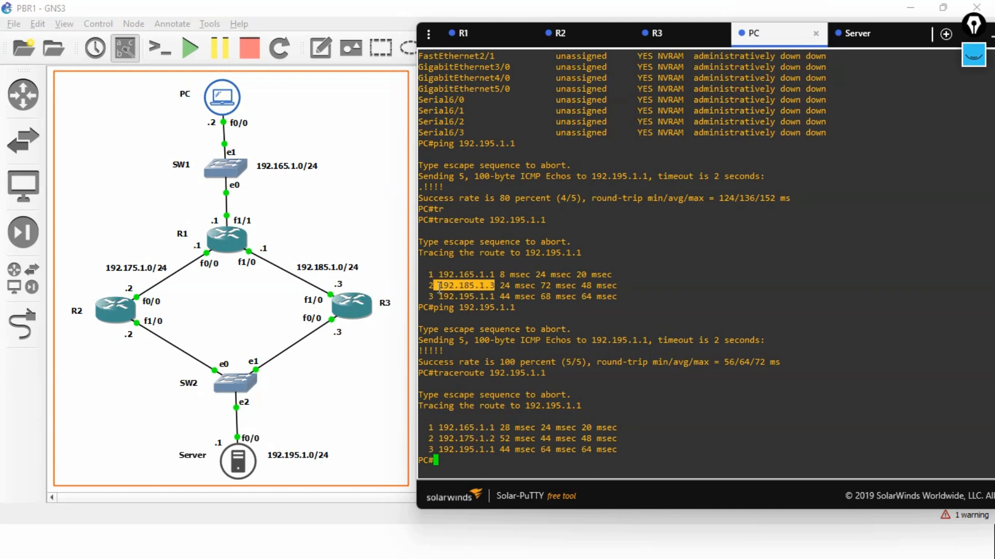
pyautogui.moveTo(499, 438); pyautogui.dragTo(436, 434)
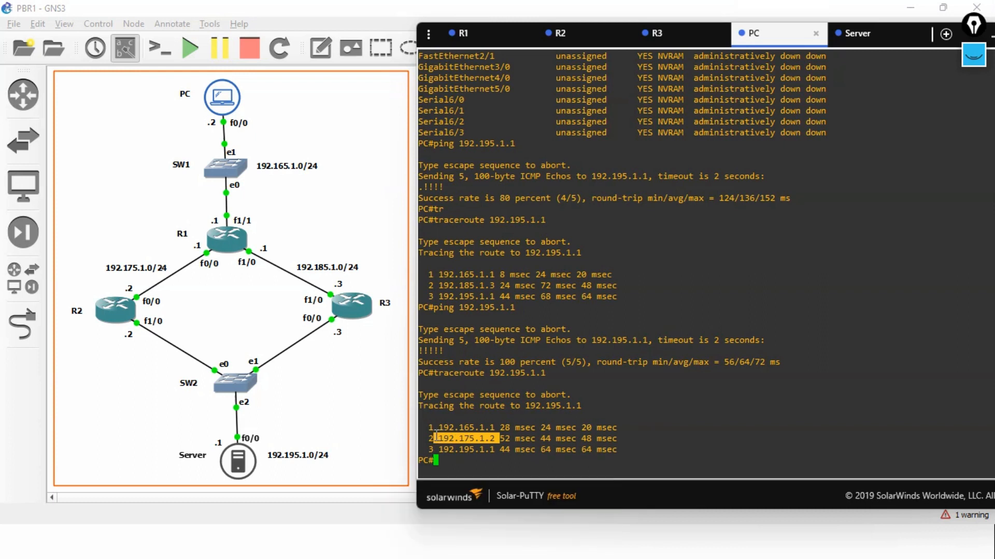
pyautogui.hotkey('alt', 'Tab')
pyautogui.press('Tab')
pyautogui.press('Tab')
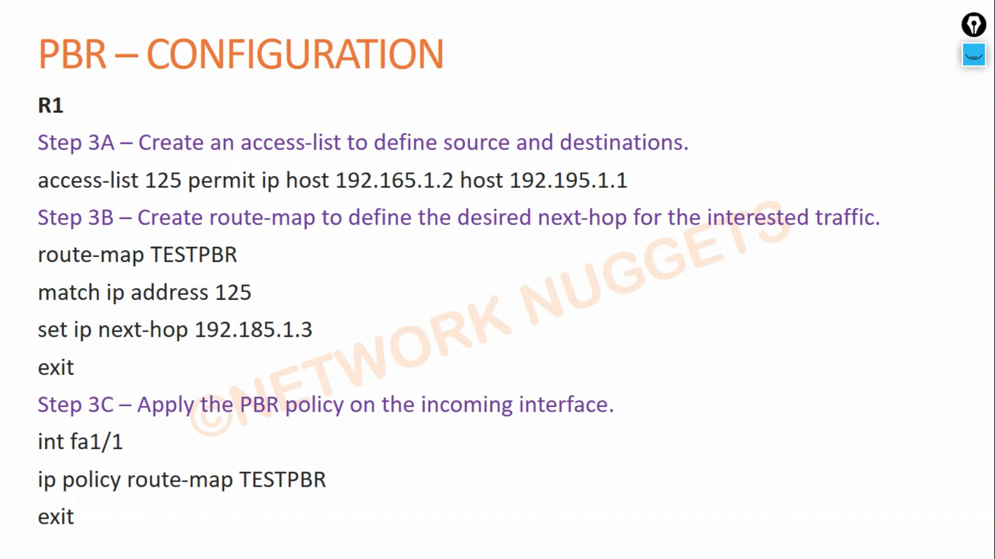
pyautogui.press('Right')
pyautogui.press('Left')
pyautogui.press('Left')
pyautogui.press('Left')
pyautogui.press('Left')
pyautogui.press('Left')
pyautogui.press('Left')
pyautogui.press('Left')
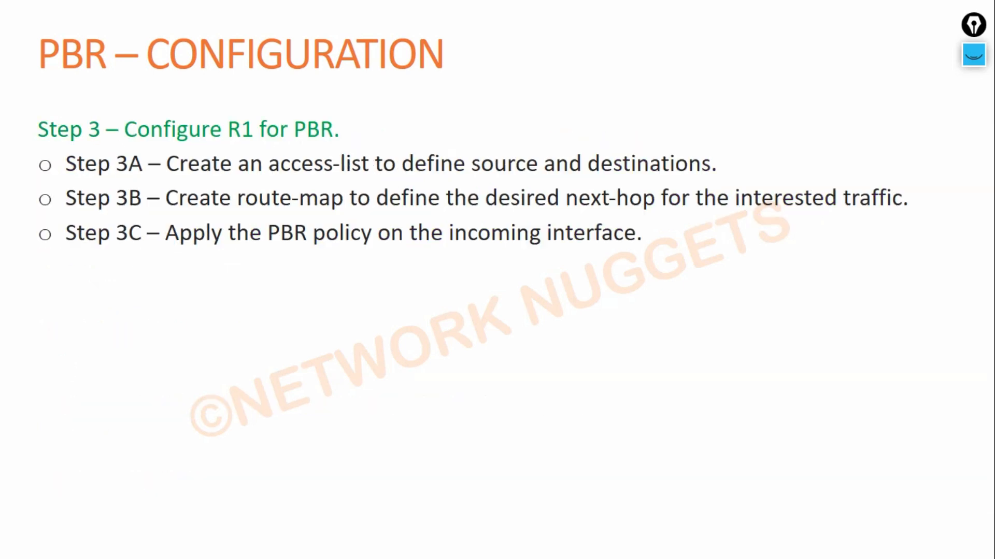
pyautogui.press('Left')
pyautogui.press('Right')
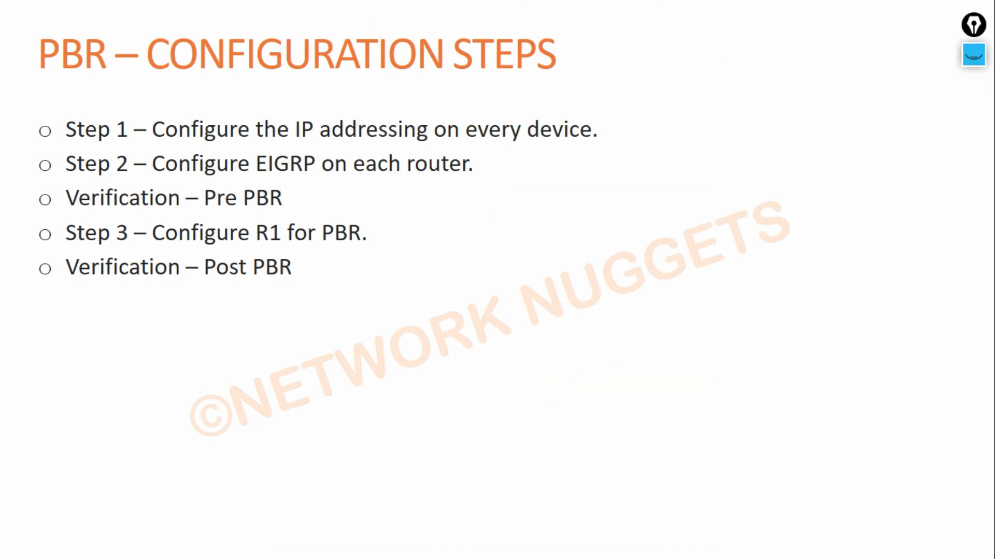
pyautogui.press('Right')
pyautogui.press('Right')
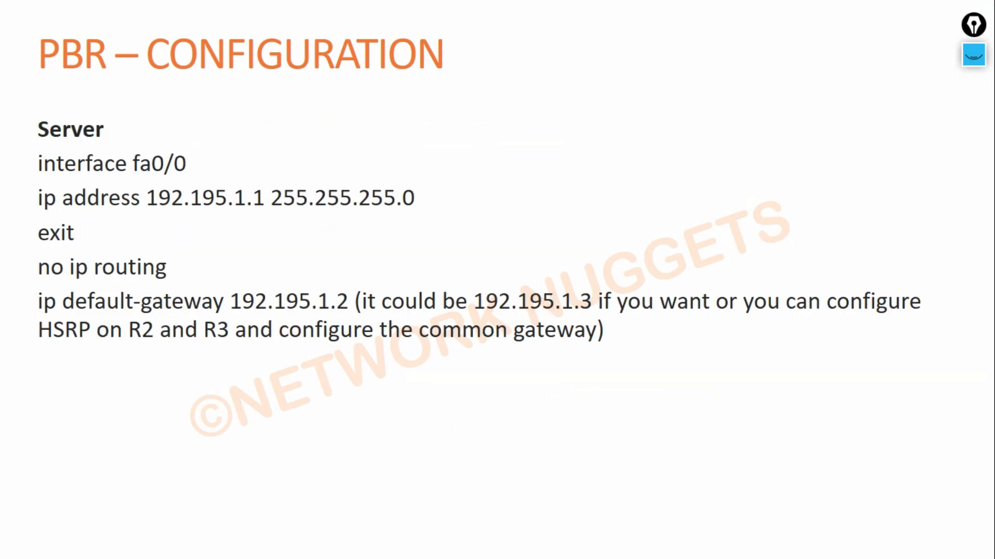
pyautogui.press('Right')
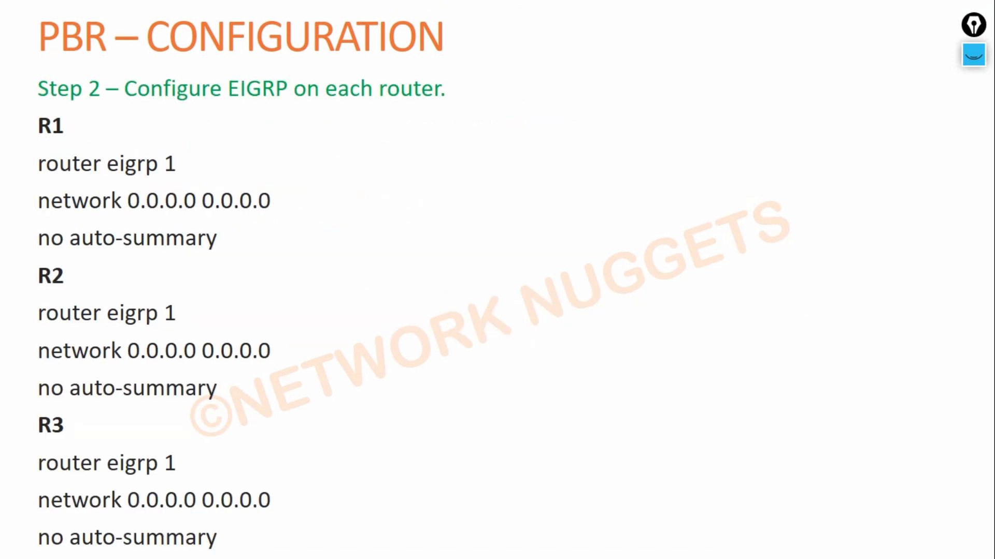
pyautogui.press('Right')
pyautogui.press('Right')
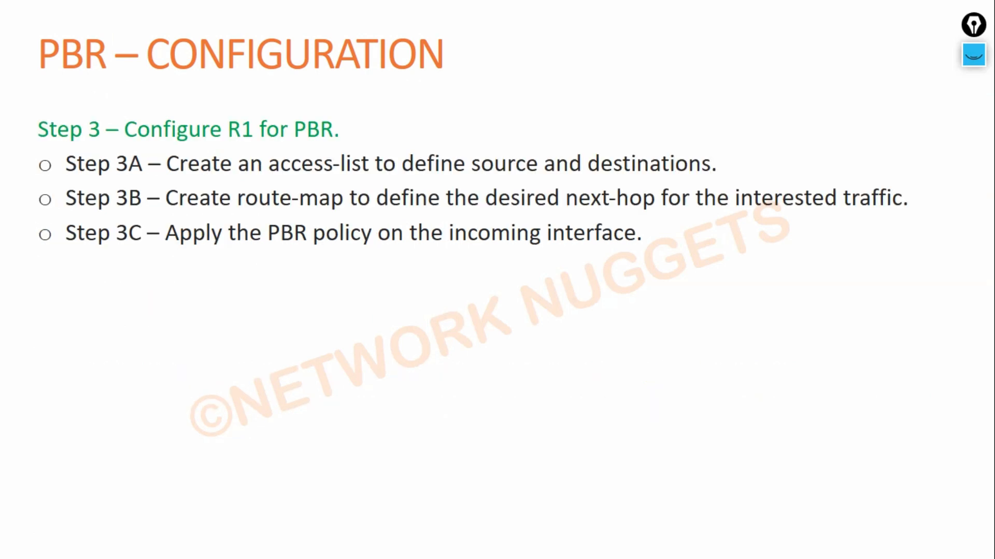
pyautogui.press('Right')
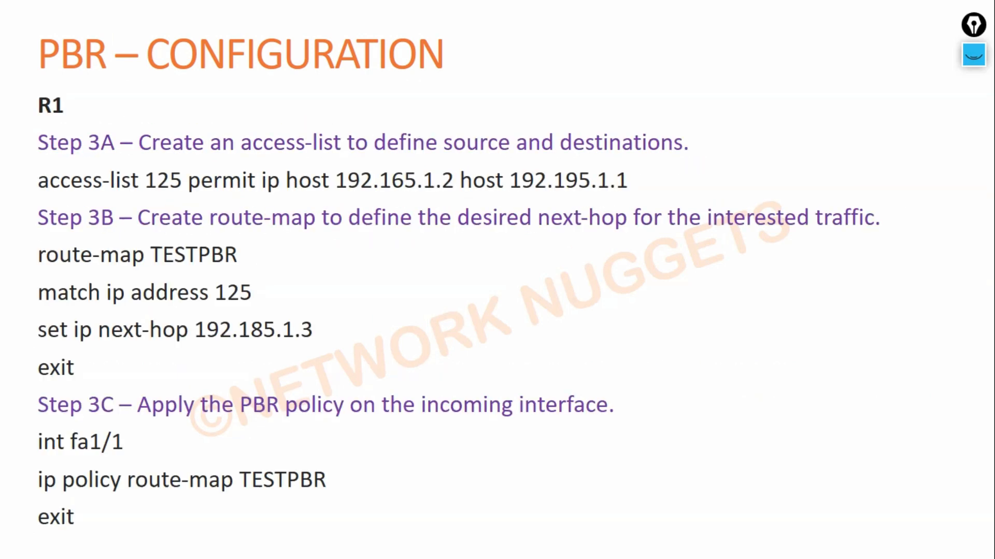
pyautogui.press('Right')
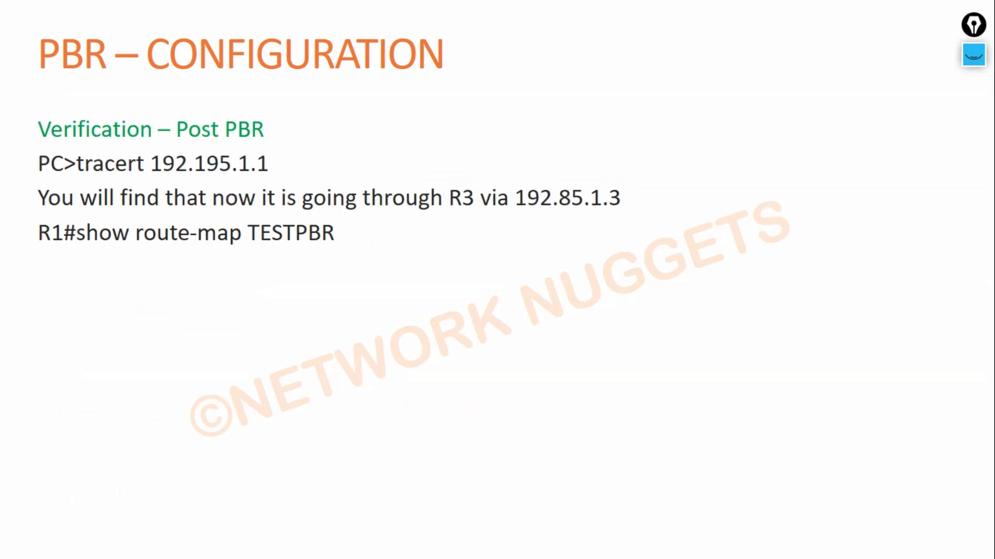
pyautogui.press('Right')
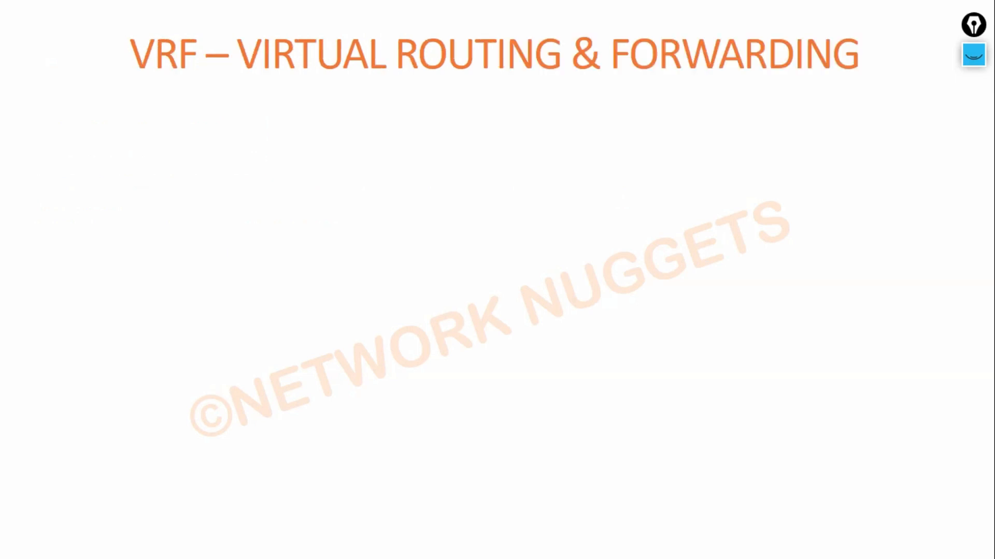